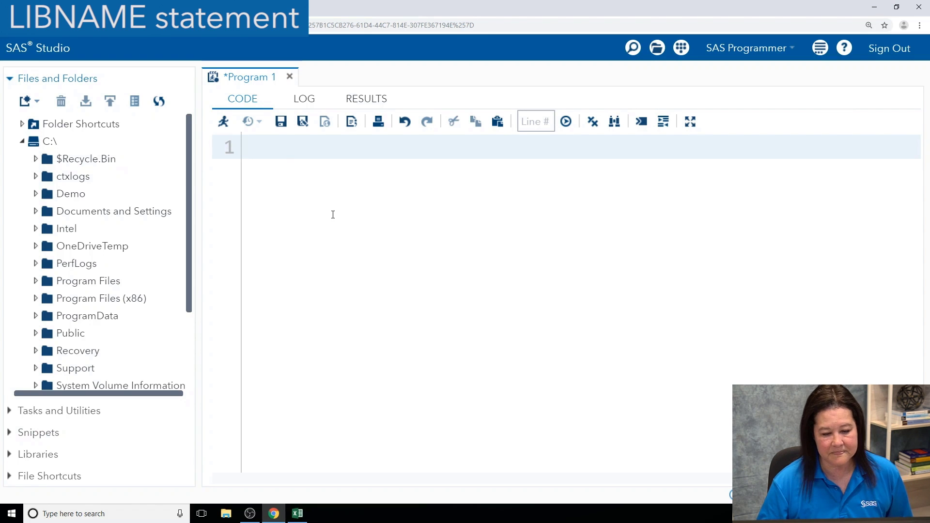
- Type 'libname x xlsx' on line 1, removing the stray trailing letter
{"action": "type", "text": "libn"}
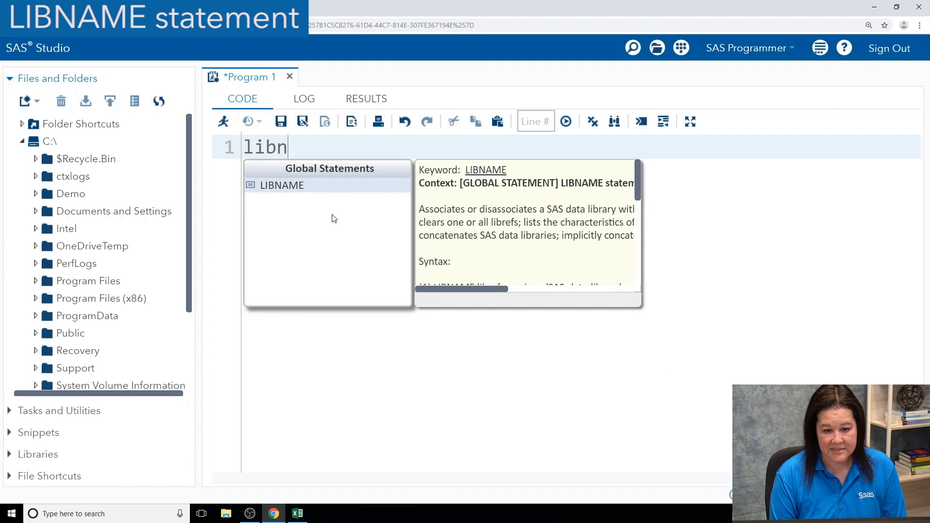
{"action": "type", "text": "ame xxlsx"}
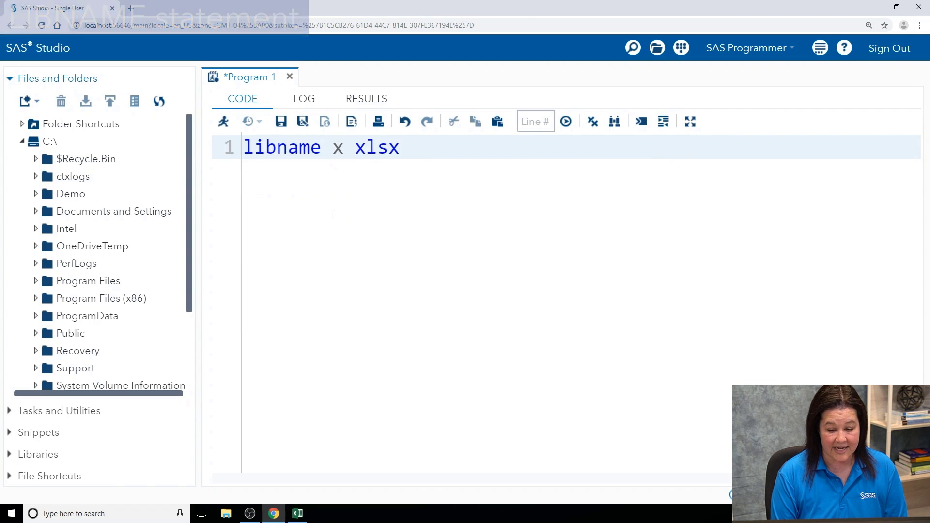
{"action": "type", "text": " e"}
{"action": "key", "text": "BackSpace"}
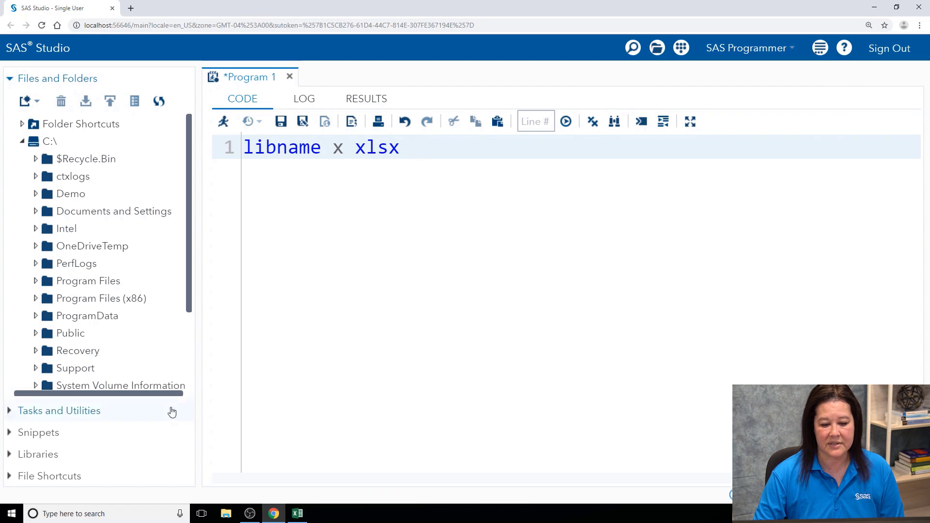
- Review the visits sheet of np_info.xlsx in a maximized Excel window, then close Excel
{"action": "left_click", "coordinate": [297, 514]}
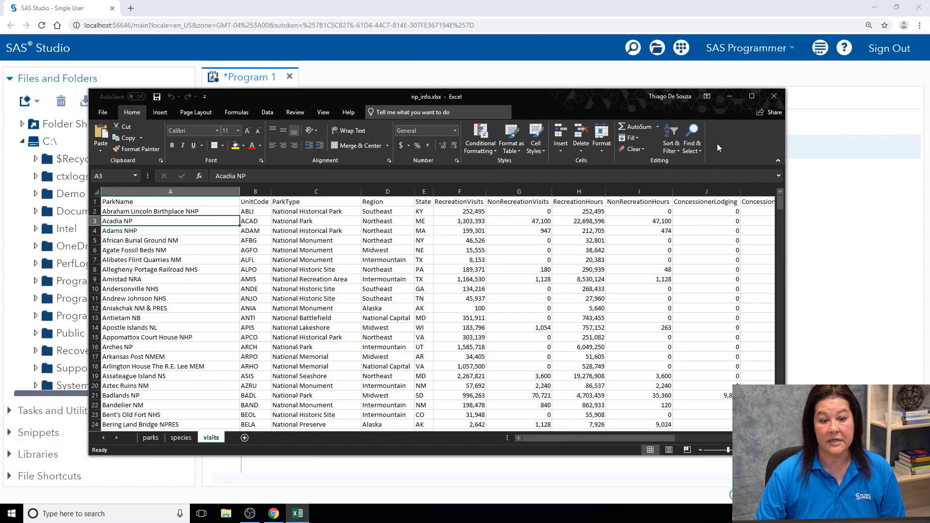
{"action": "left_click", "coordinate": [752, 96]}
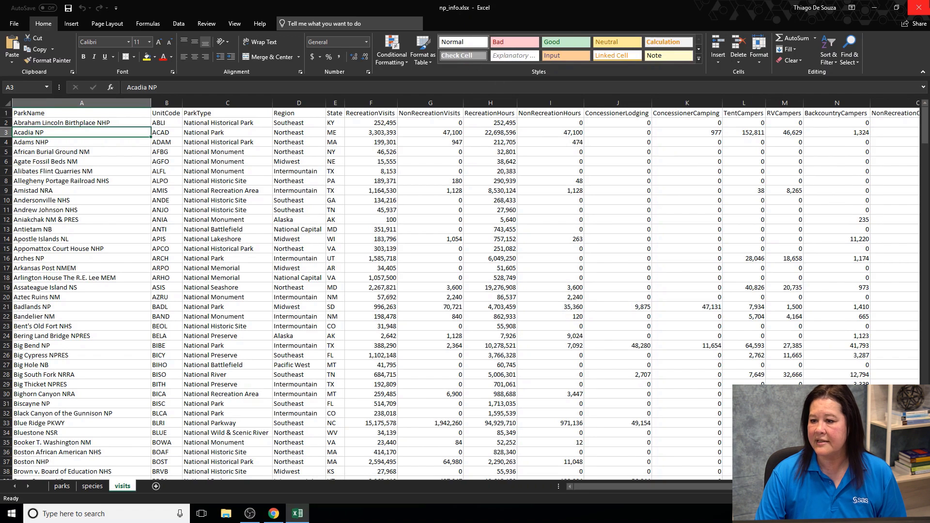
{"action": "left_click", "coordinate": [918, 7]}
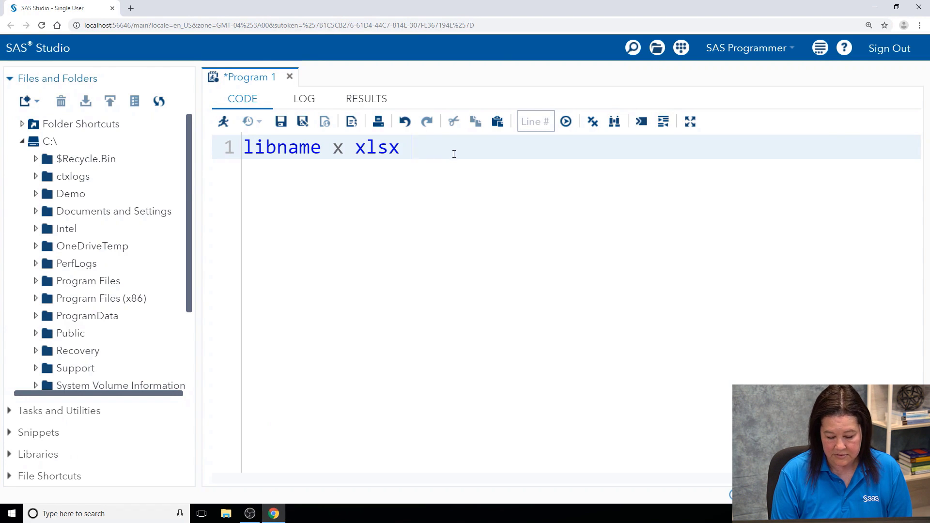
- Complete the LIBNAME path as 'c:\demo\np_info.xlsx' and close the statement with a semicolon
{"action": "type", "text": ":\\demo"}
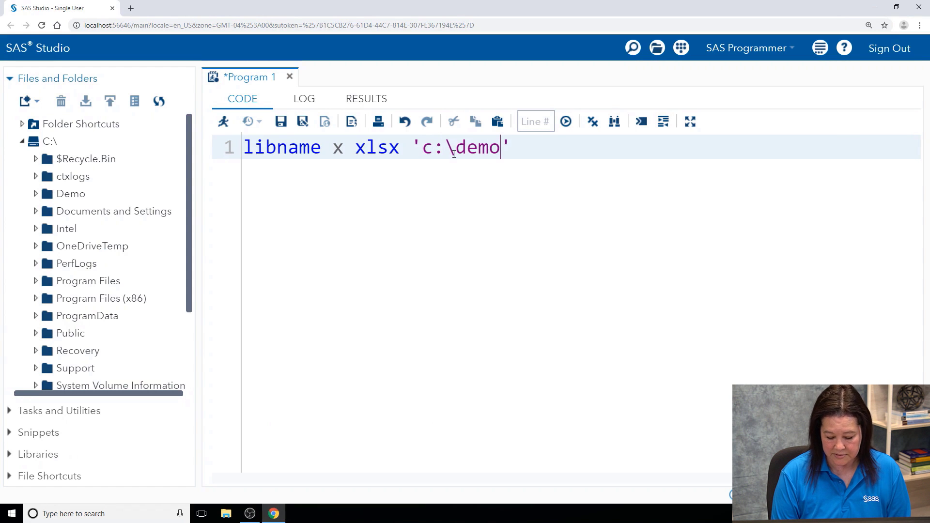
{"action": "type", "text": "\\np_info"}
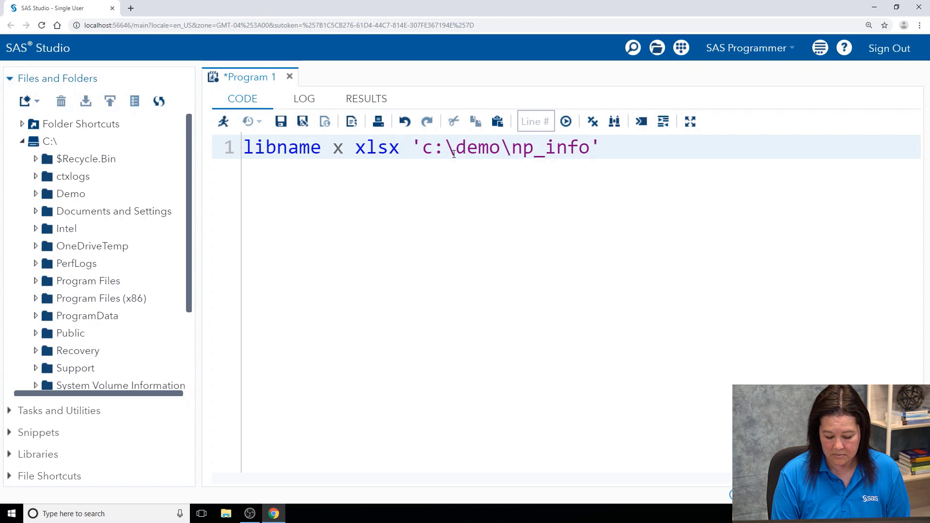
{"action": "type", "text": "c"}
{"action": "key", "text": "BackSpace"}
{"action": "type", "text": "xlsx"}
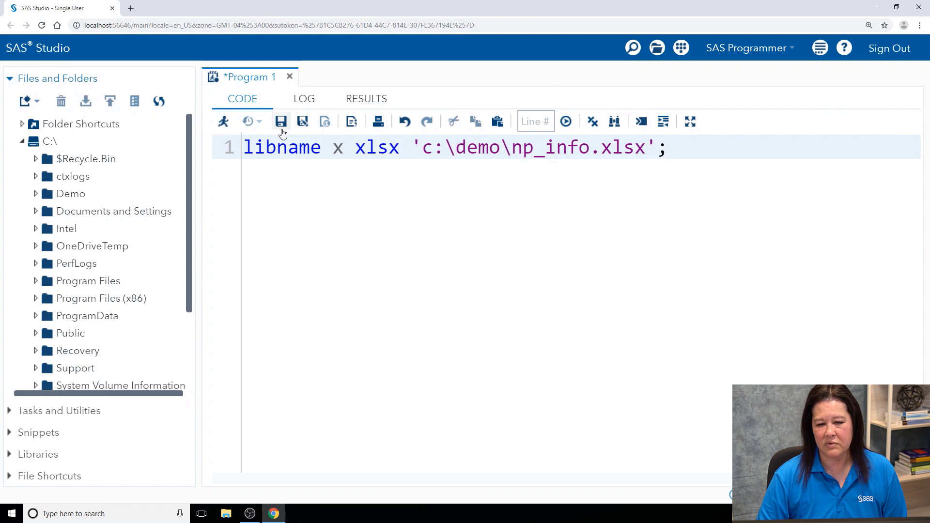
- Run the LIBNAME statement and expand library X to reveal PARKS, SPECIES and VISITS
{"action": "left_click", "coordinate": [224, 127]}
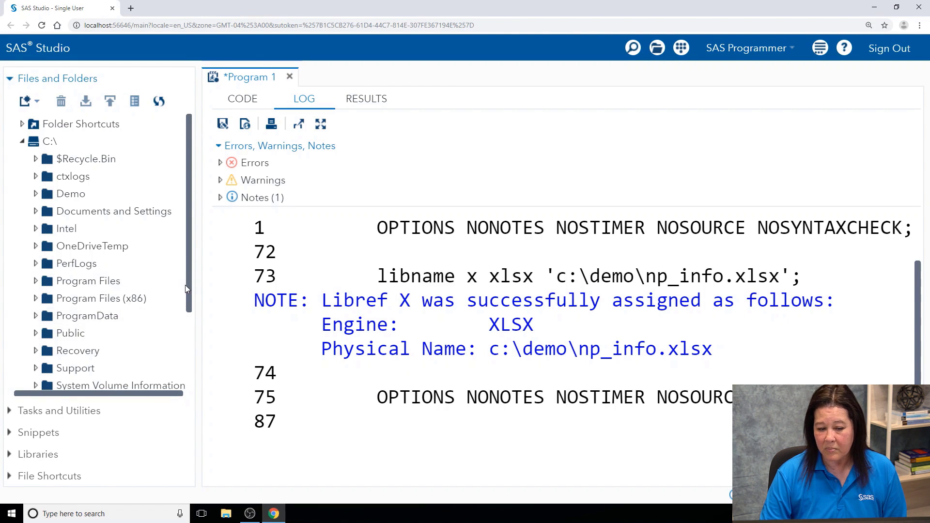
{"action": "scroll", "coordinate": [121, 300], "scroll_direction": "down", "scroll_amount": 3}
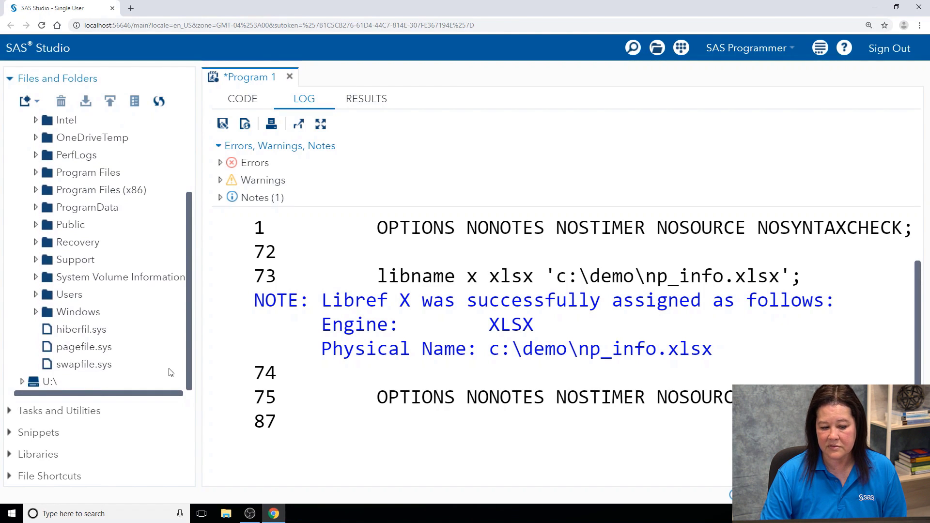
{"action": "left_click", "coordinate": [8, 455]}
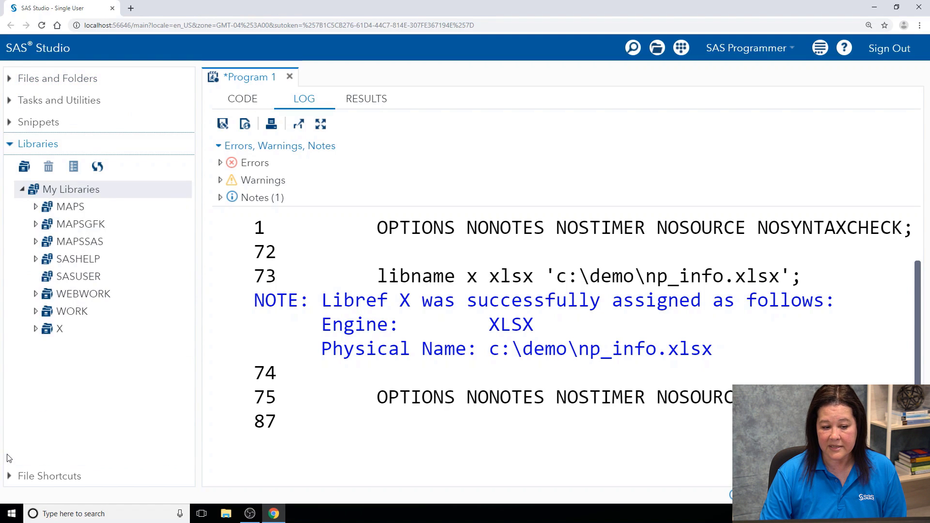
{"action": "left_click", "coordinate": [36, 329]}
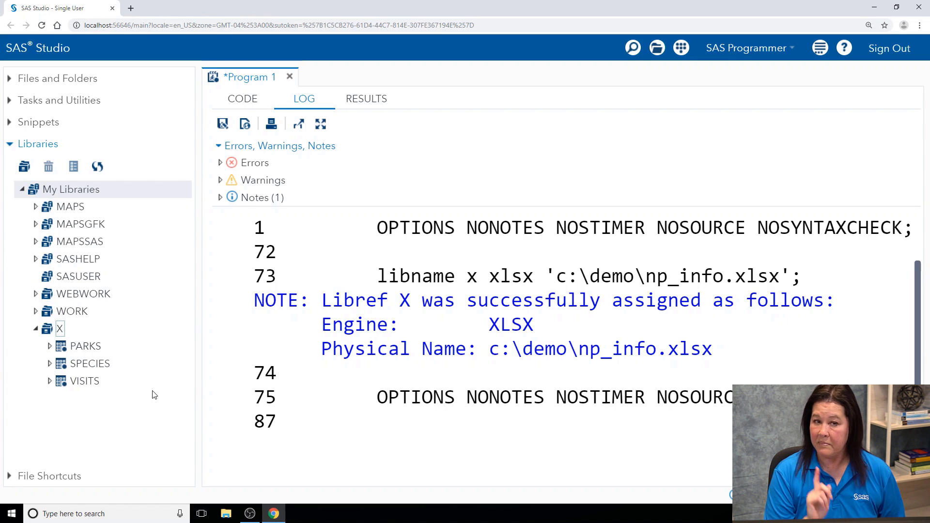
- Add line 2 '%put My version of SAS is &sysvlong;' and select it
{"action": "left_click", "coordinate": [239, 102]}
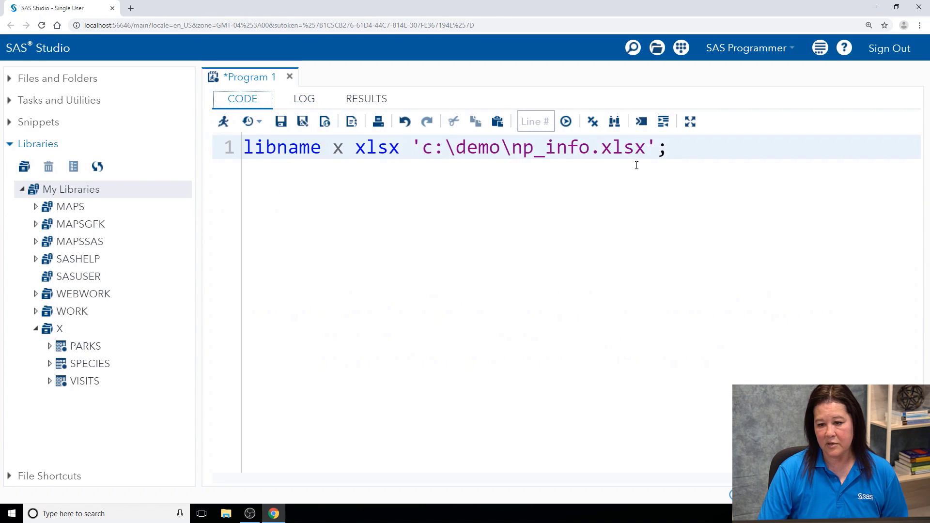
{"action": "left_click", "coordinate": [713, 154]}
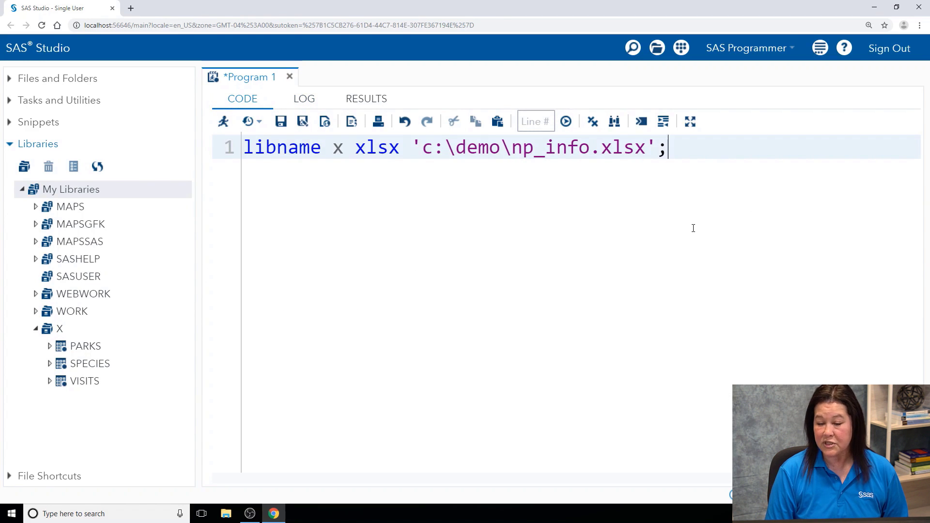
{"action": "key", "text": "Return"}
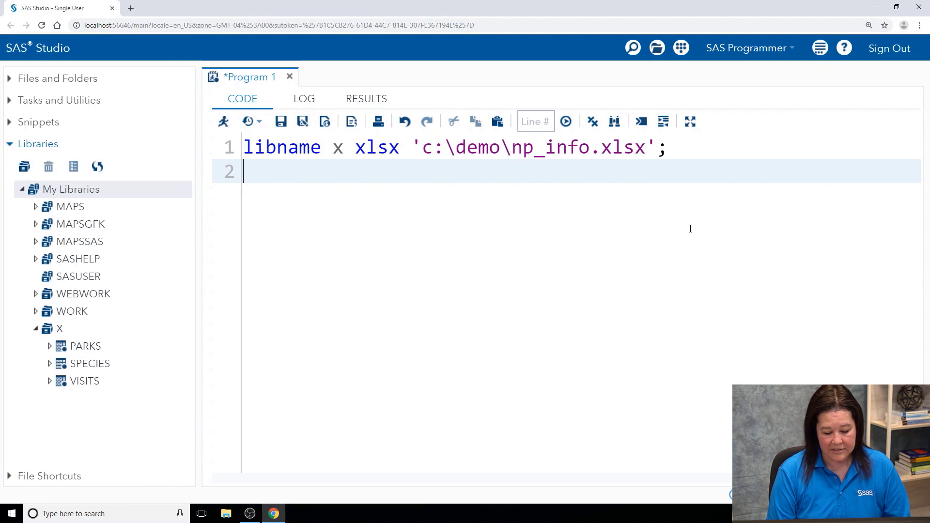
{"action": "type", "text": "%p"}
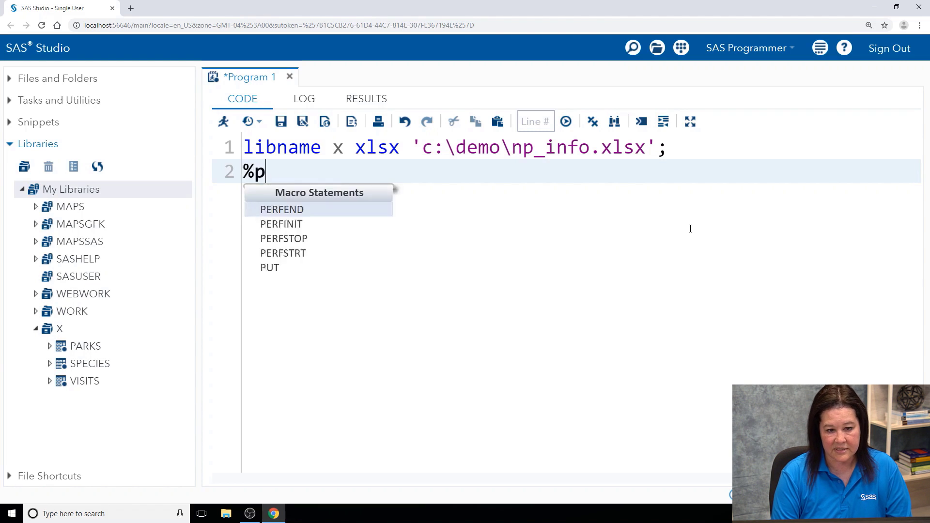
{"action": "type", "text": "ut My"}
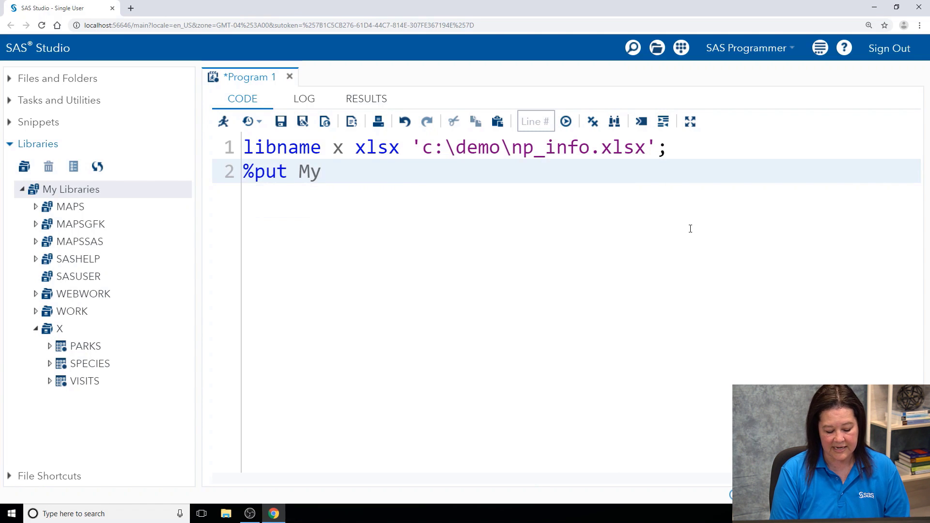
{"action": "type", "text": "version"}
{"action": "key", "text": "BackSpace"}
{"action": "key", "text": "BackSpace"}
{"action": "key", "text": "BackSpace"}
{"action": "key", "text": "BackSpace"}
{"action": "key", "text": "BackSpace"}
{"action": "key", "text": "BackSpace"}
{"action": "type", "text": "verrsion"}
{"action": "key", "text": "BackSpace"}
{"action": "key", "text": "BackSpace"}
{"action": "key", "text": "BackSpace"}
{"action": "key", "text": "BackSpace"}
{"action": "key", "text": "BackSpace"}
{"action": "type", "text": "sion"}
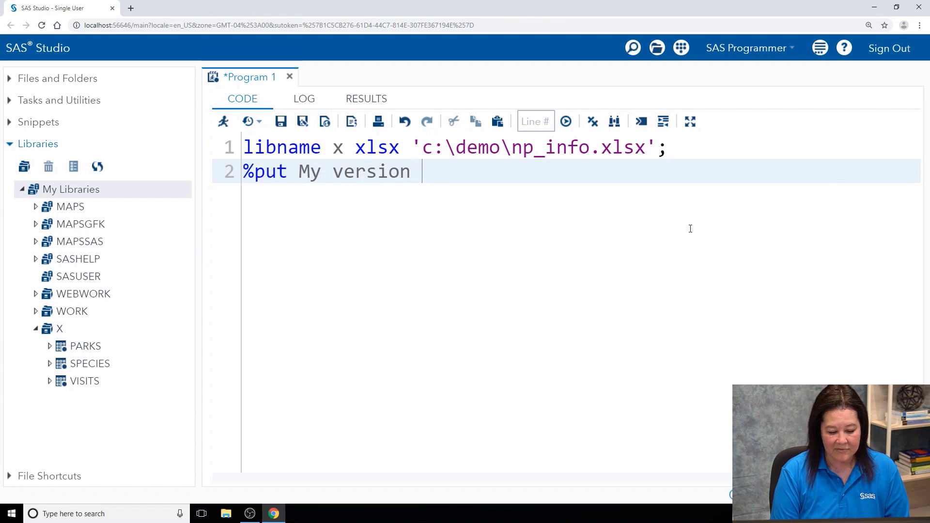
{"action": "type", "text": " of SAS is &sysvlong;"}
{"action": "key", "text": "Return"}
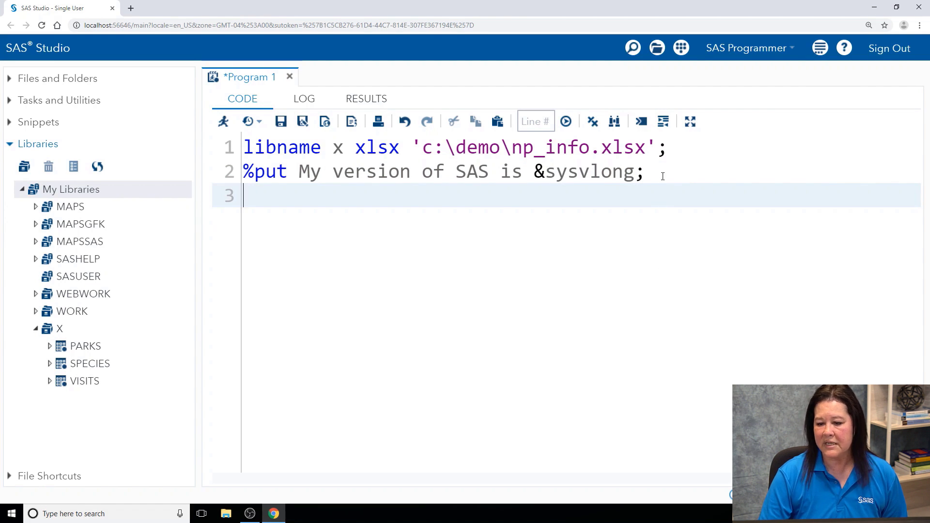
{"action": "left_click_drag", "start_coordinate": [663, 174], "coordinate": [237, 182]}
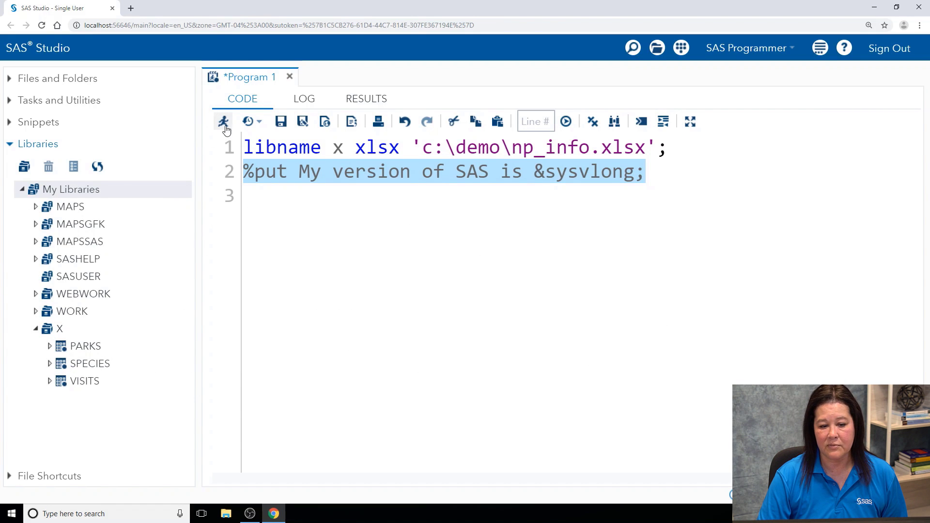
- Run the selected %put line and highlight M6 in the logged version 9.04.01M6P110718
{"action": "left_click", "coordinate": [223, 121]}
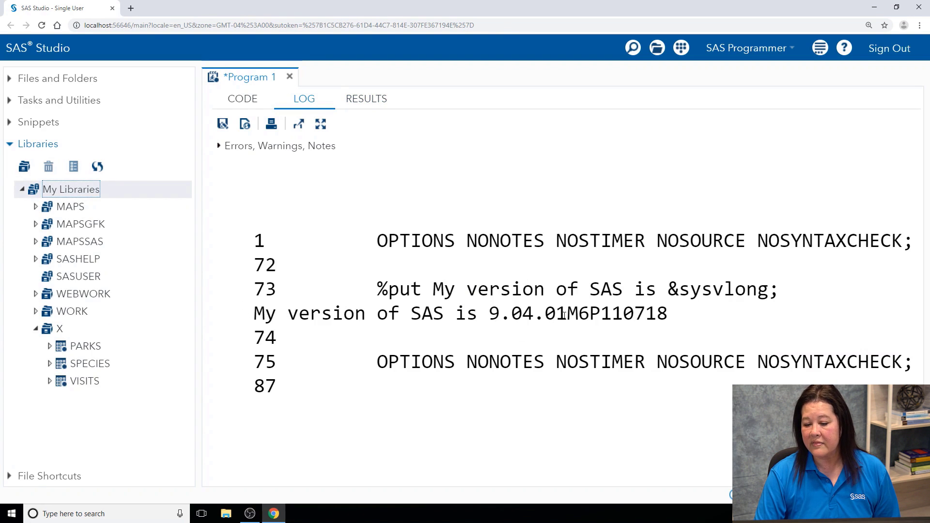
{"action": "left_click_drag", "start_coordinate": [565, 315], "coordinate": [589, 324]}
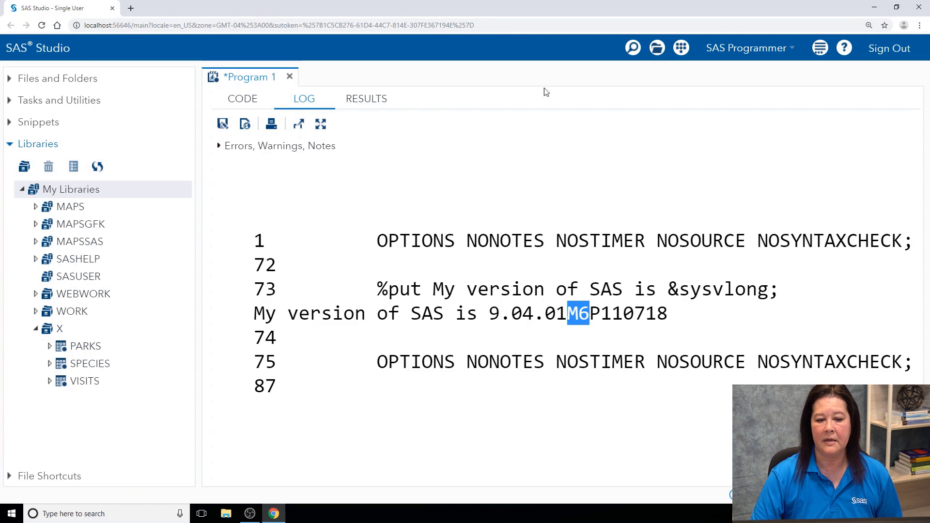
{"action": "left_click", "coordinate": [229, 99]}
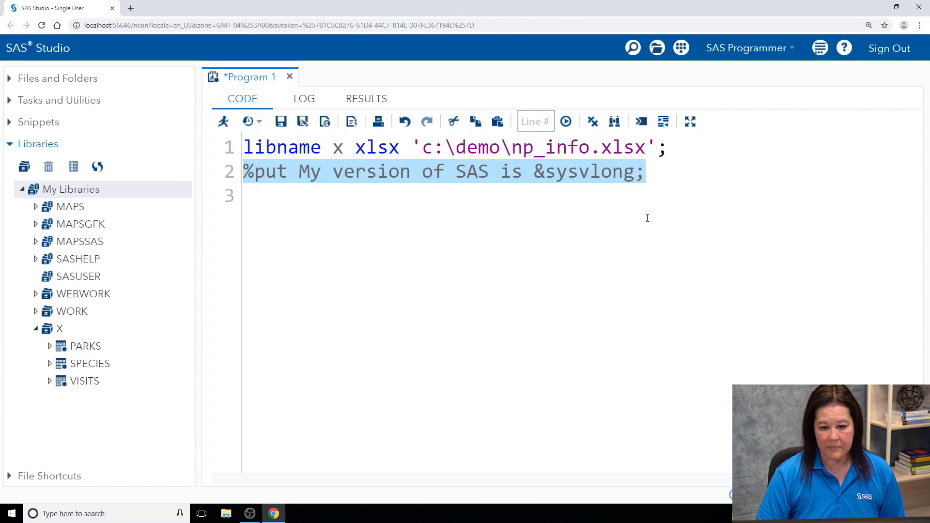
- Replace line 2 with 'proc contents data=x._all_ nods; run;' and run only that step
{"action": "key", "text": "Delete"}
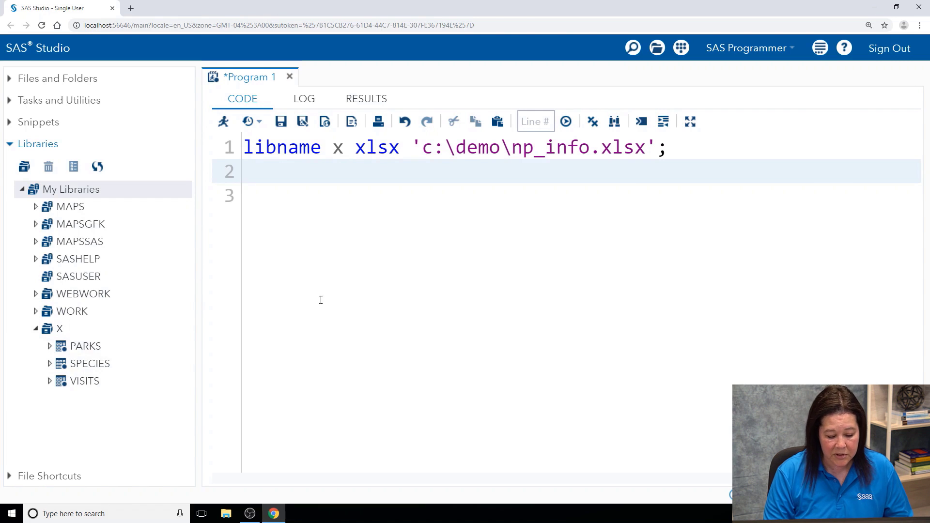
{"action": "type", "text": "proc con"}
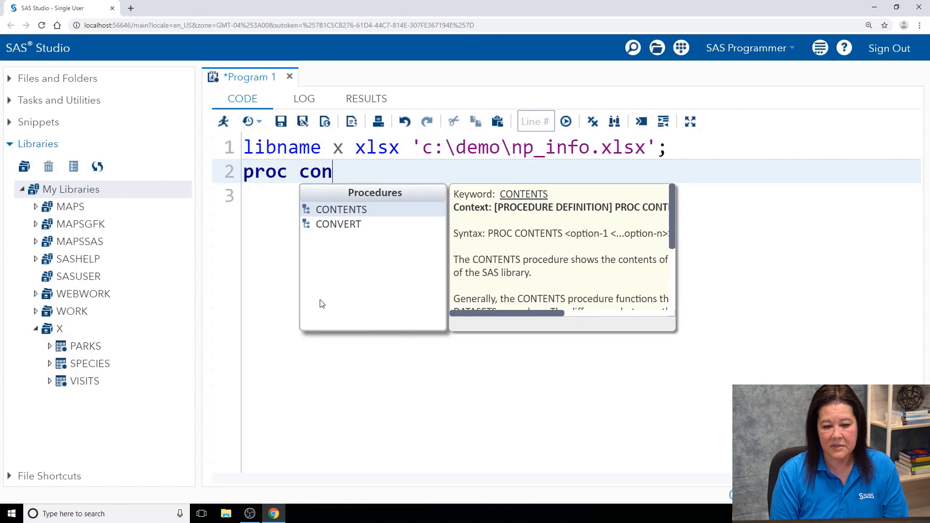
{"action": "type", "text": "tents "}
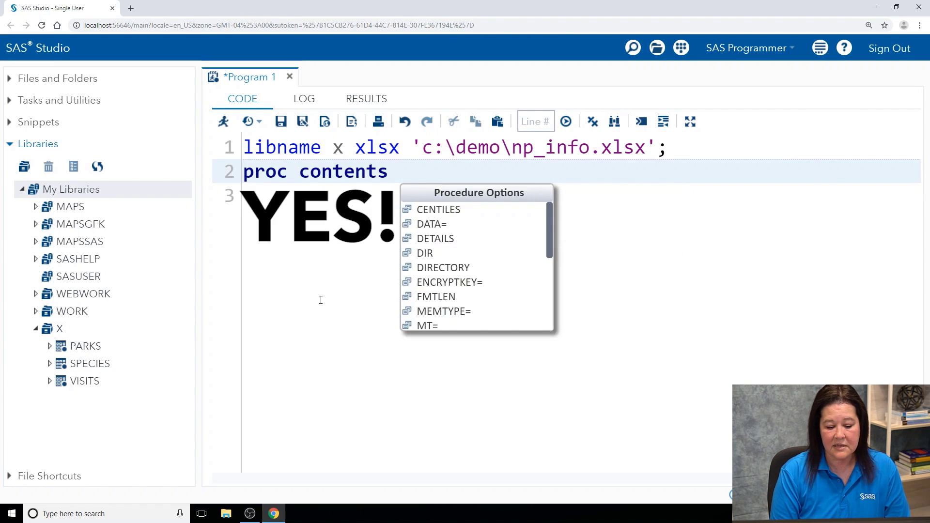
{"action": "type", "text": "data="}
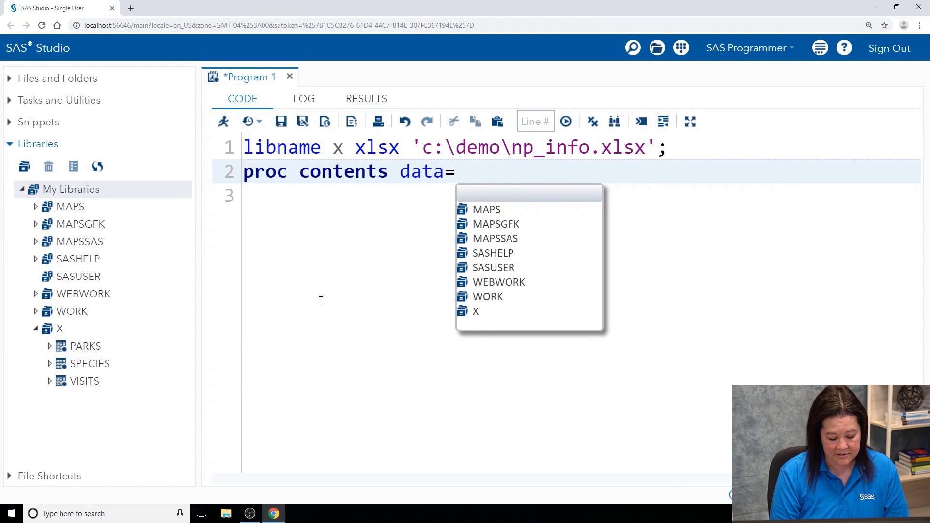
{"action": "type", "text": "x"}
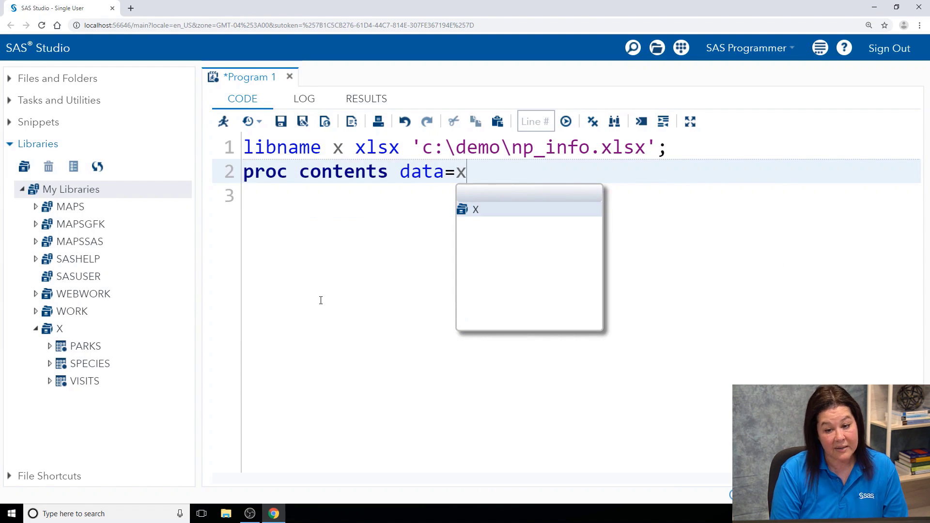
{"action": "type", "text": "."}
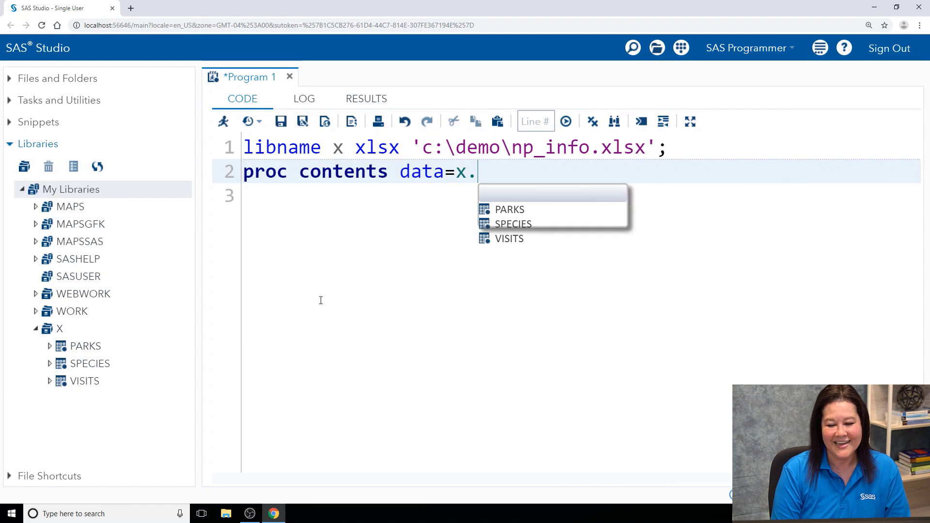
{"action": "type", "text": "_all_"}
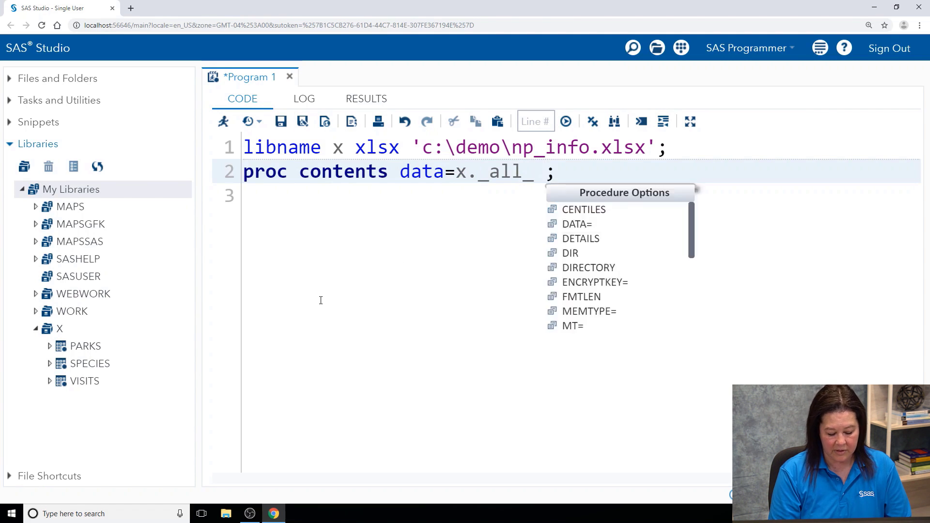
{"action": "type", "text": "nods"}
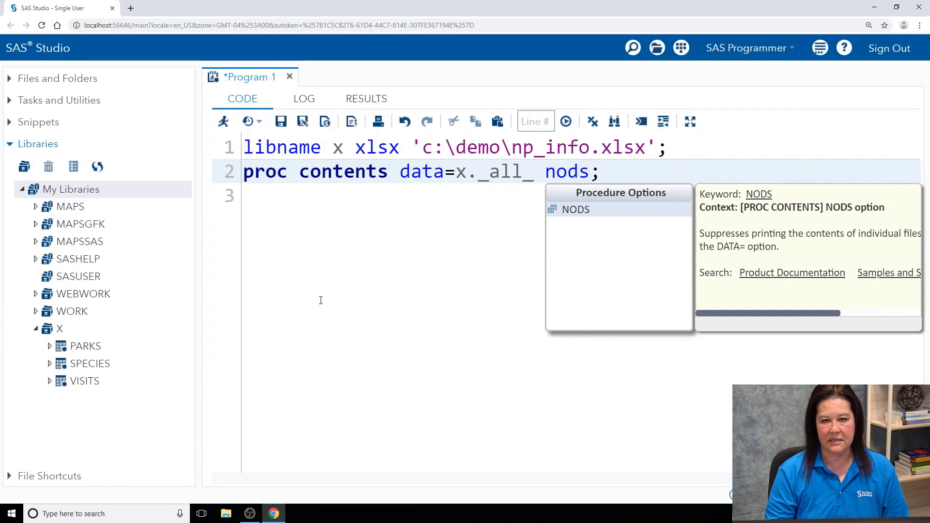
{"action": "key", "text": "Escape"}
{"action": "key", "text": "Return"}
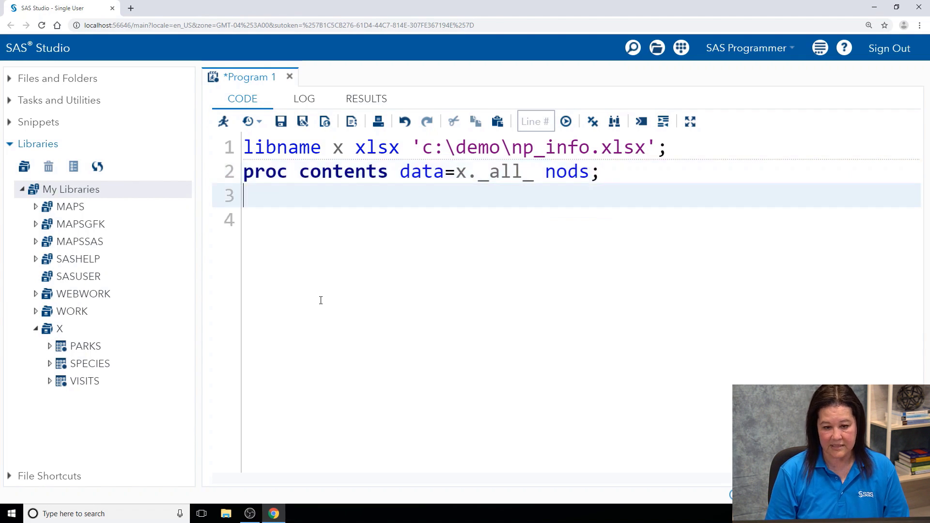
{"action": "type", "text": "run;"}
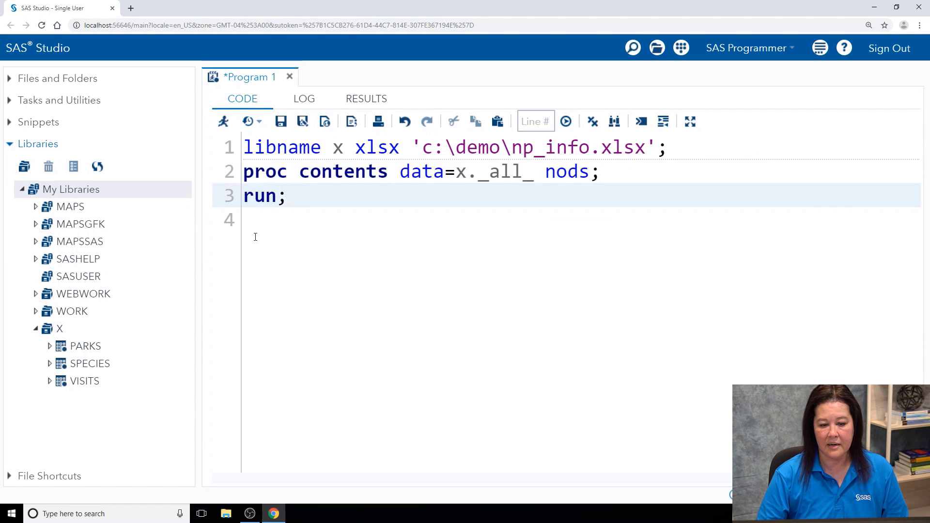
{"action": "left_click_drag", "start_coordinate": [305, 202], "coordinate": [230, 179]}
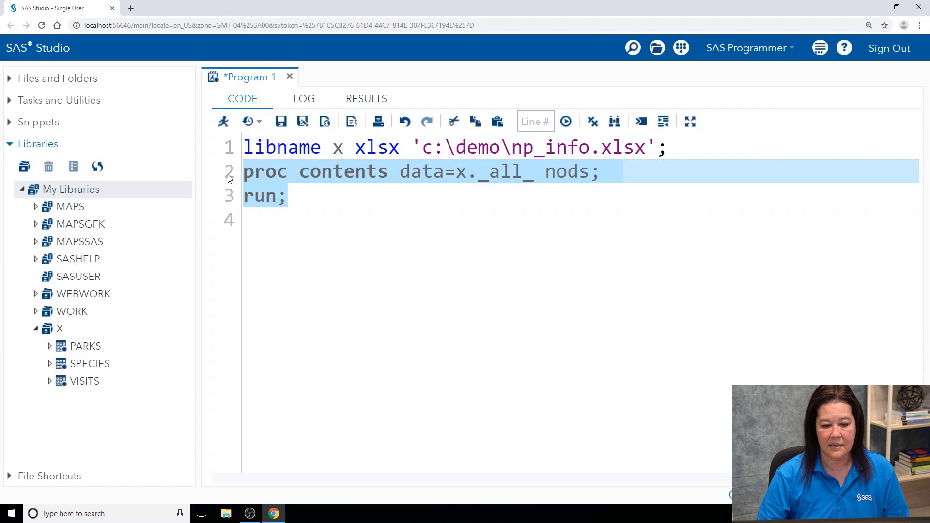
{"action": "left_click", "coordinate": [223, 121]}
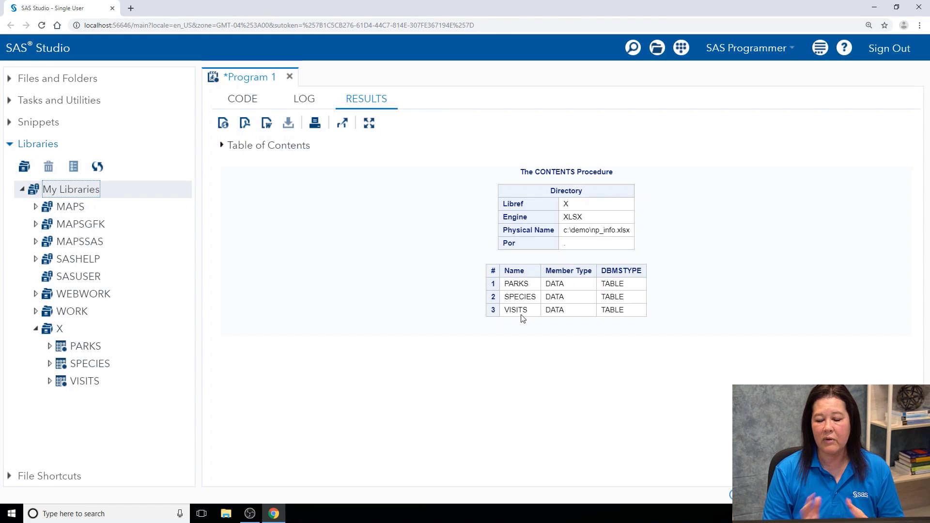
- Write 'proc print data=x.visits; run;' below the contents step and run only that step
{"action": "left_click", "coordinate": [237, 106]}
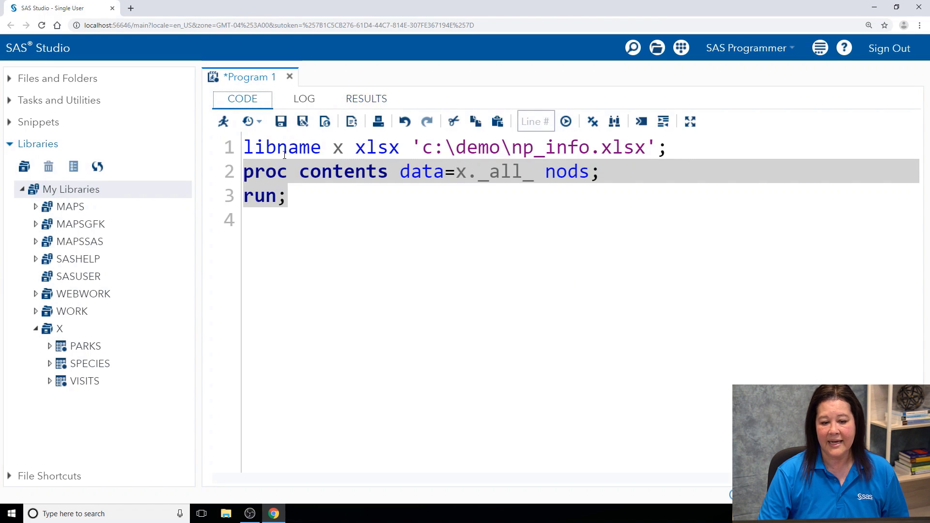
{"action": "left_click", "coordinate": [306, 199]}
{"action": "key", "text": "Return"}
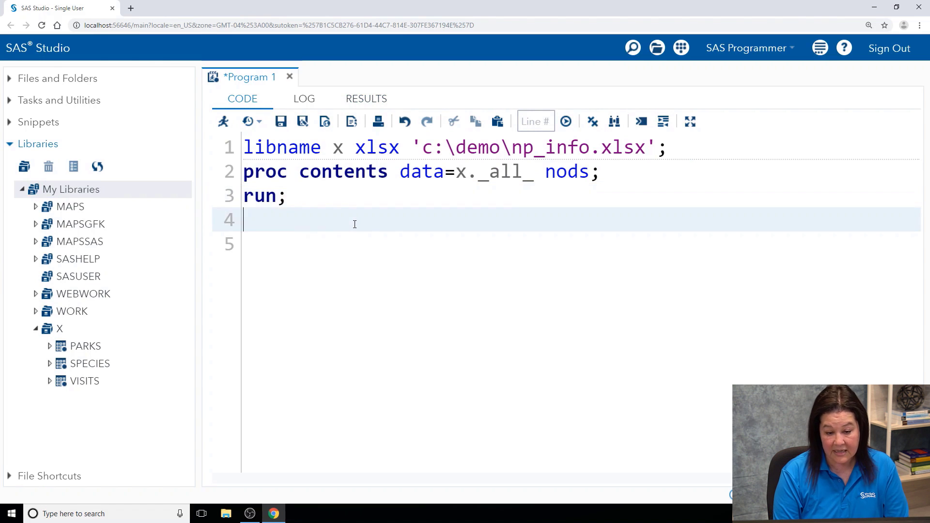
{"action": "type", "text": "proc"}
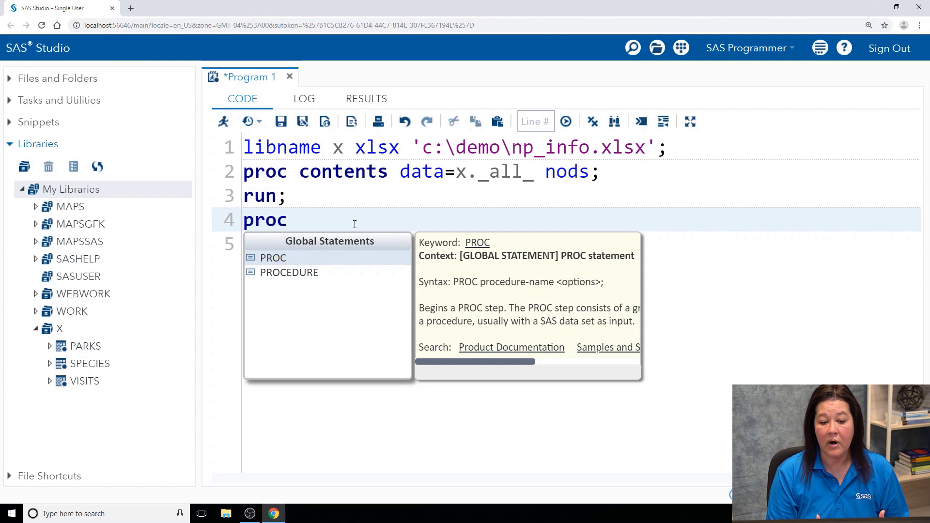
{"action": "type", "text": "pri"}
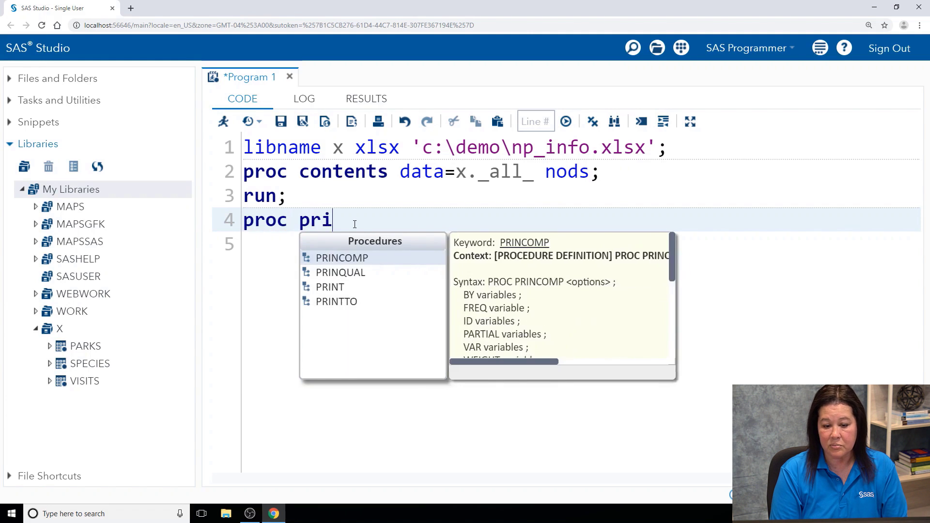
{"action": "type", "text": "nt data="}
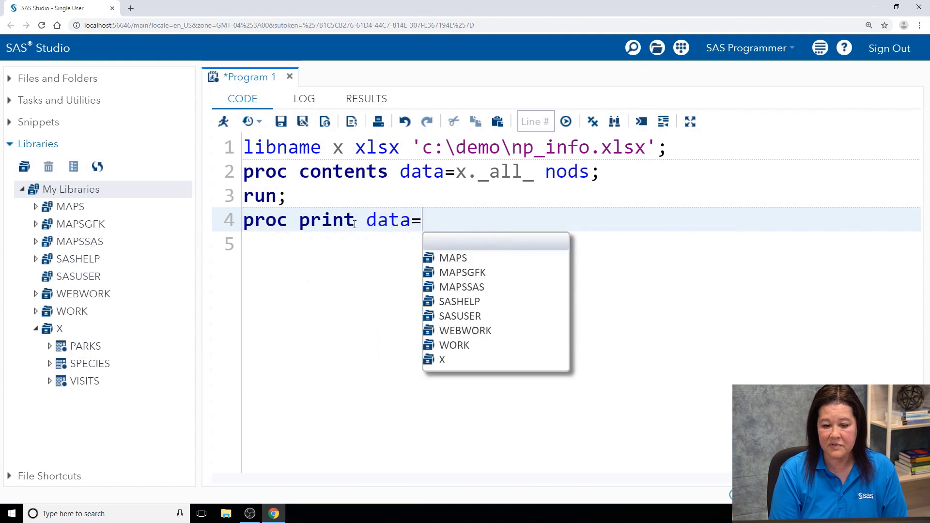
{"action": "type", "text": "x."}
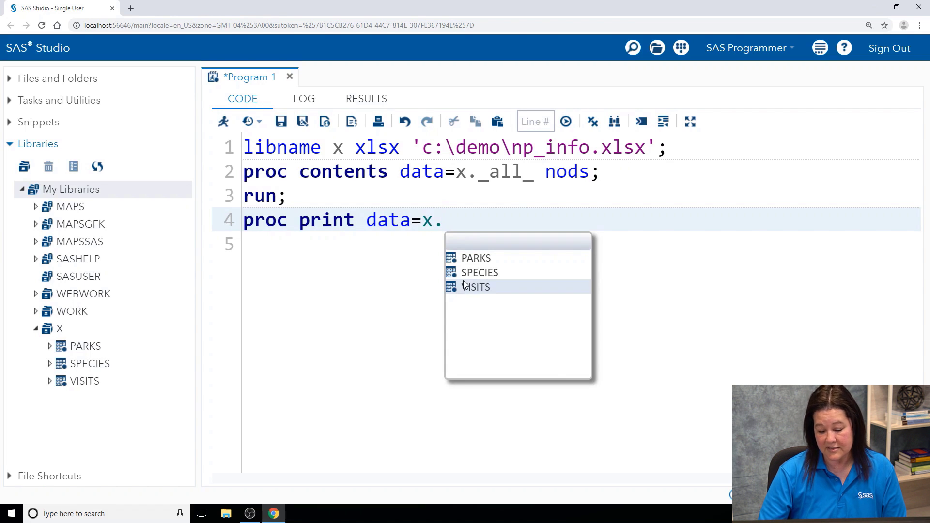
{"action": "left_click", "coordinate": [463, 281]}
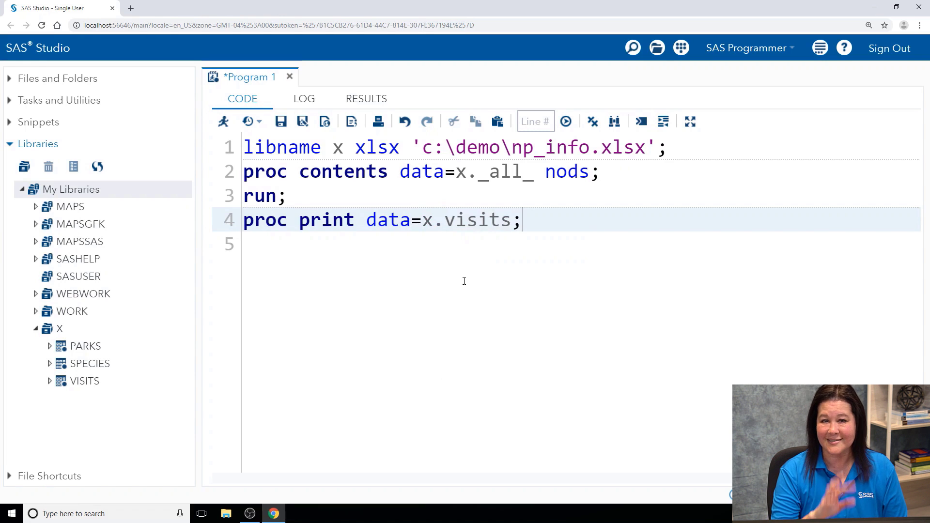
{"action": "key", "text": "Return"}
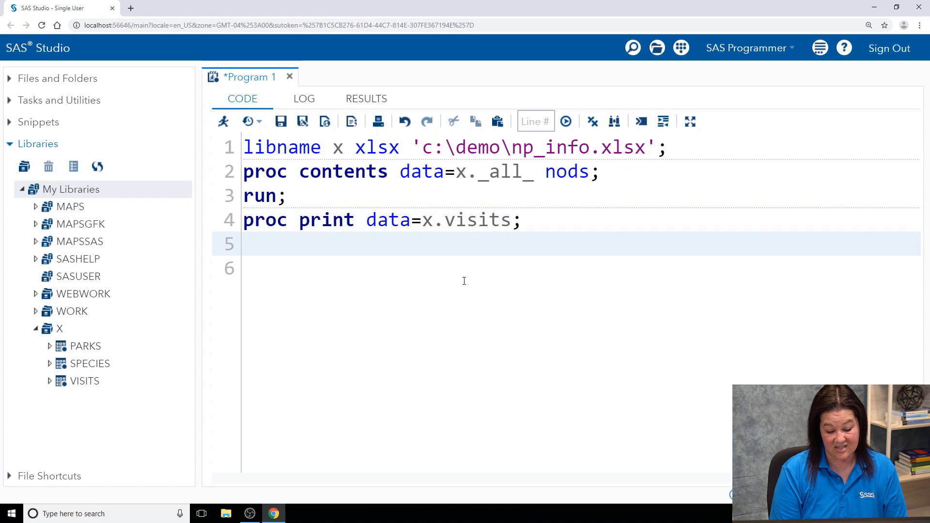
{"action": "type", "text": "run;"}
{"action": "key", "text": "Return"}
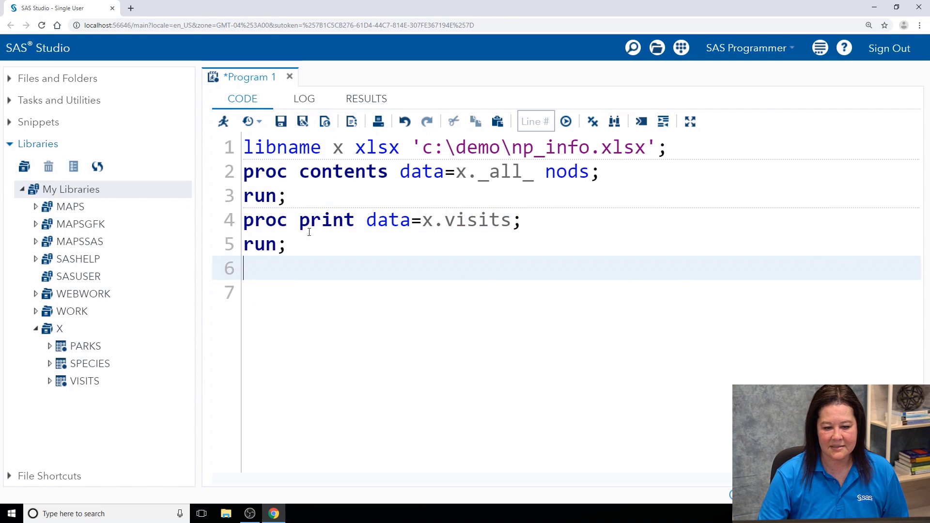
{"action": "mouse_move", "coordinate": [309, 240]}
{"action": "left_mouse_down"}
{"action": "mouse_move", "coordinate": [271, 244]}
{"action": "mouse_move", "coordinate": [237, 225]}
{"action": "left_mouse_up"}
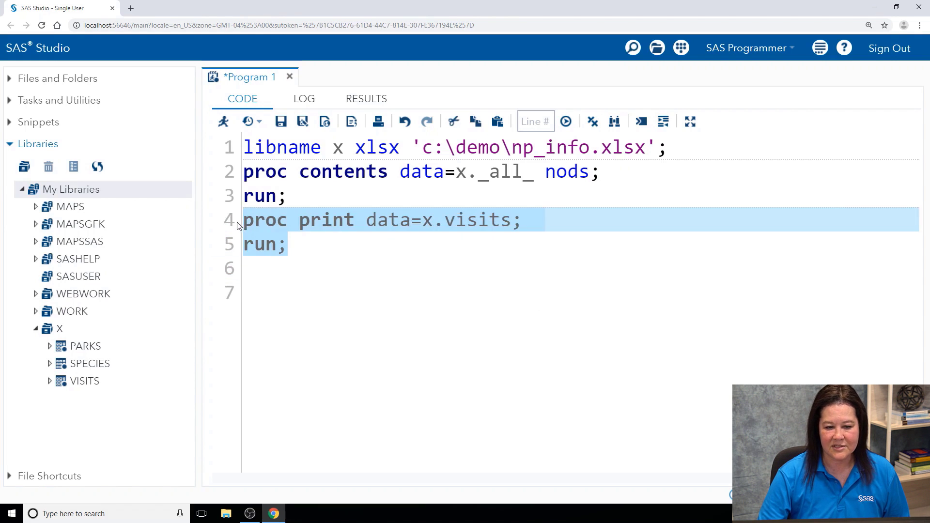
{"action": "left_click", "coordinate": [223, 122]}
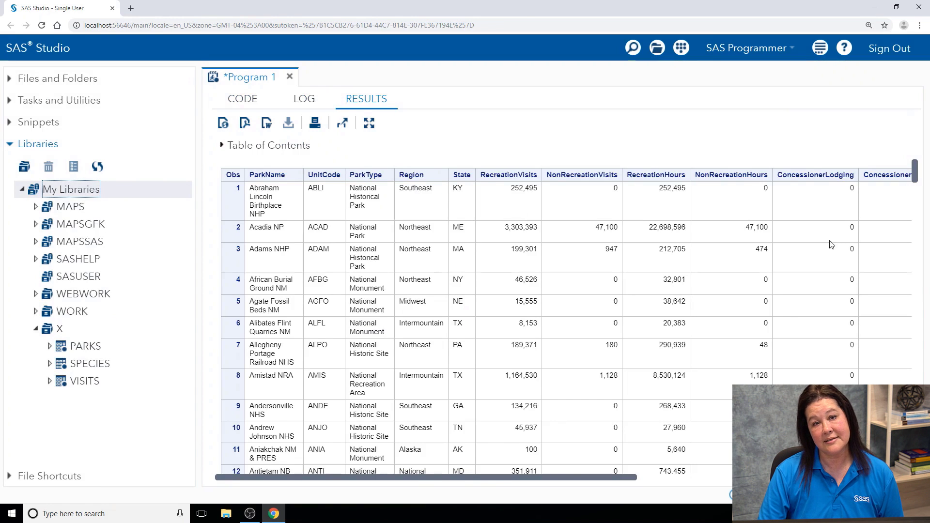
- Insert where state='CO'; and title 'CO Report'; into the print step
{"action": "left_click", "coordinate": [248, 102]}
{"action": "left_click", "coordinate": [536, 228]}
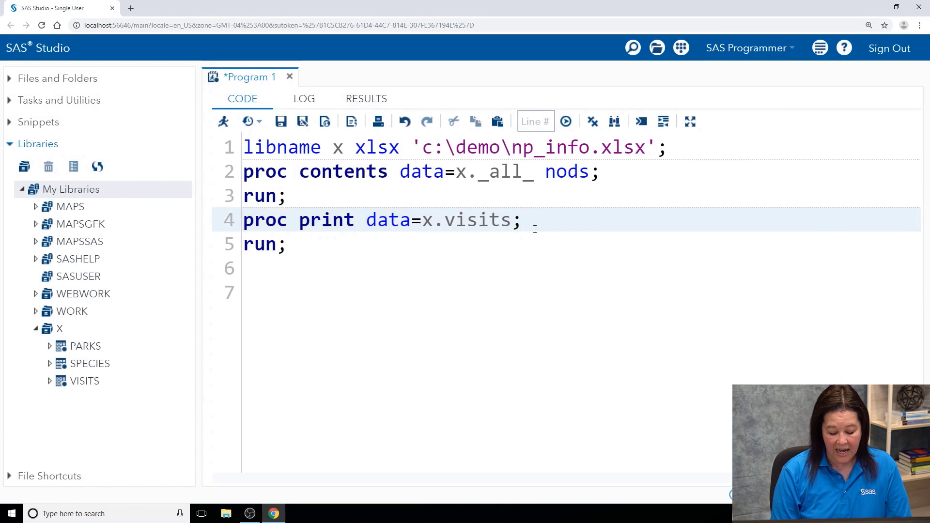
{"action": "key", "text": "Return"}
{"action": "type", "text": "where"}
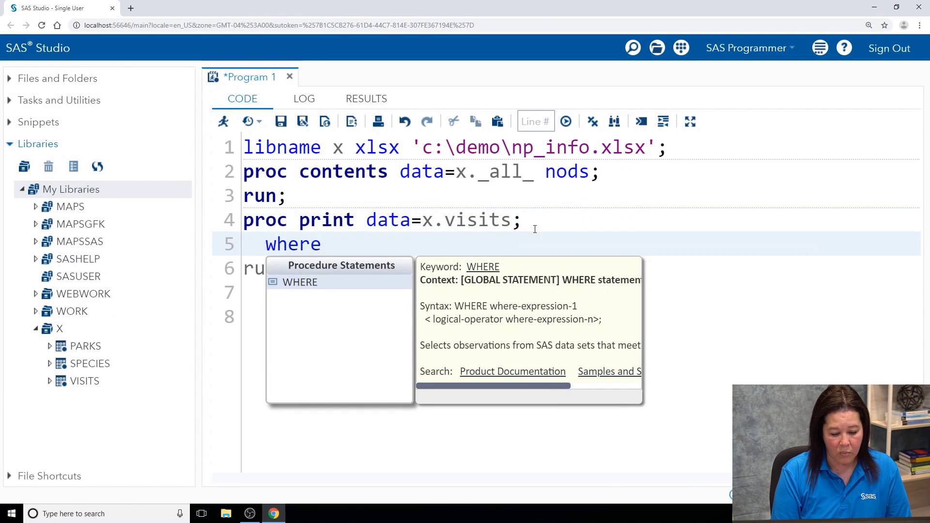
{"action": "type", "text": " state='C"}
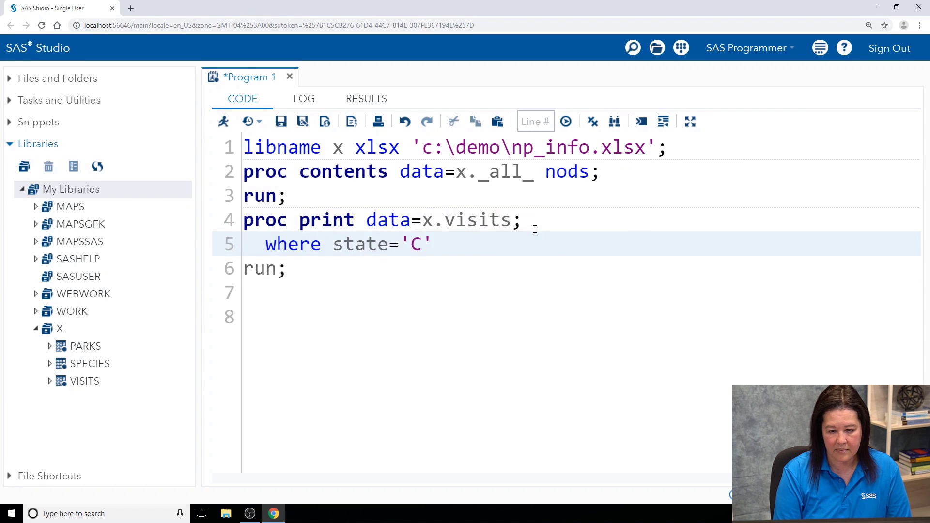
{"action": "type", "text": "O'"}
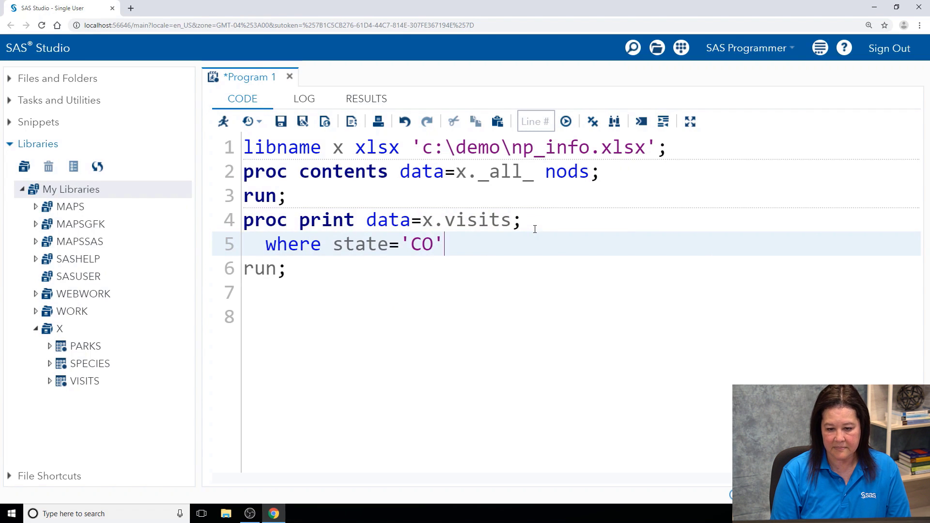
{"action": "type", "text": ";"}
{"action": "key", "text": "Return"}
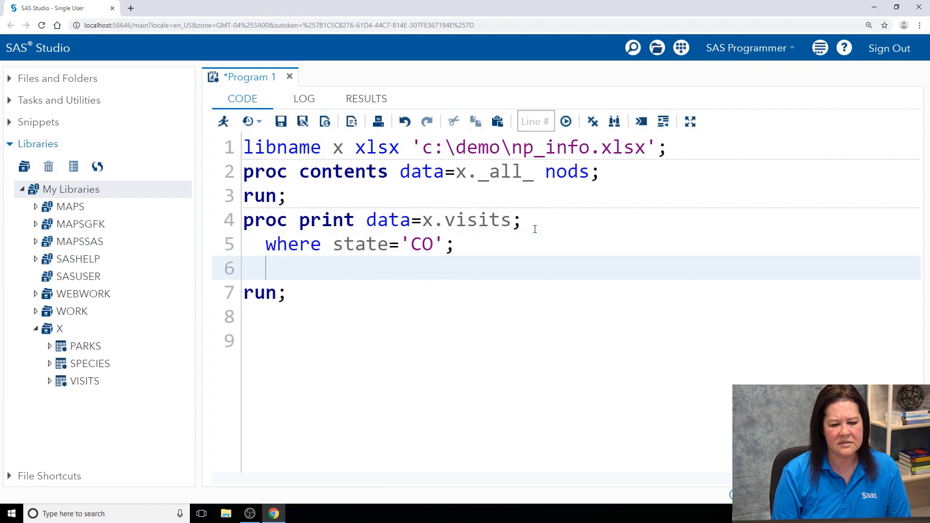
{"action": "type", "text": "title"}
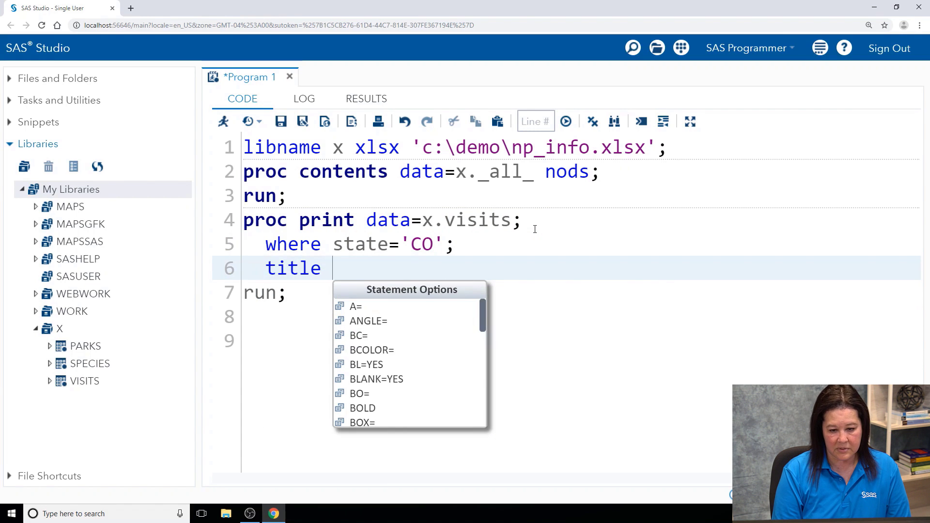
{"action": "type", "text": " 'CO "}
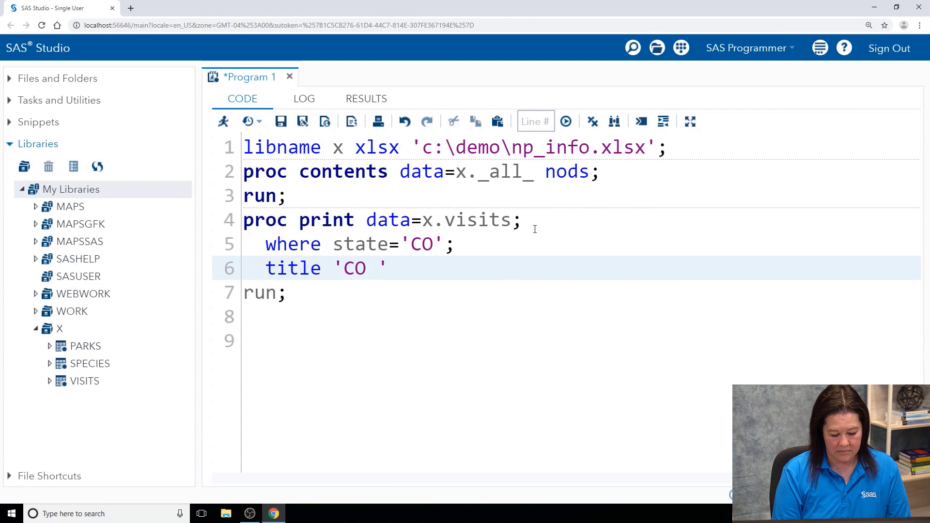
{"action": "type", "text": "Report'"}
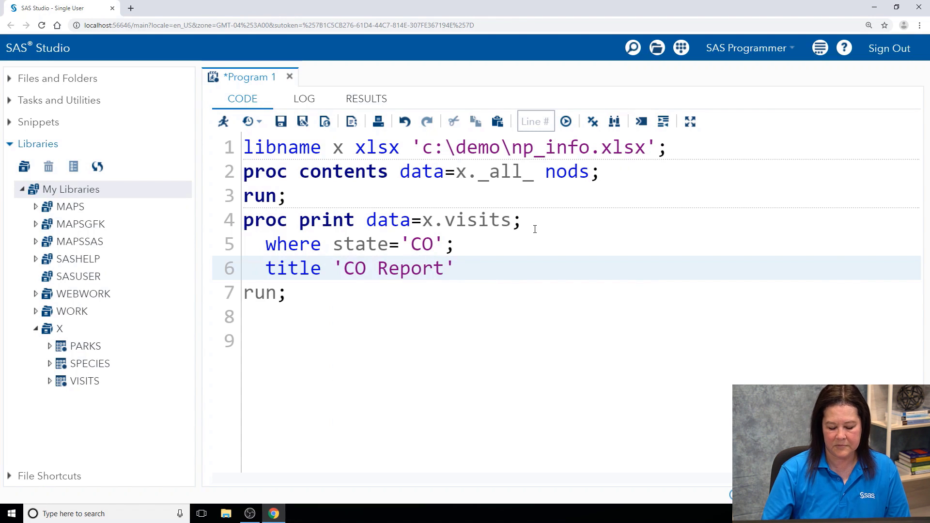
{"action": "type", "text": ";"}
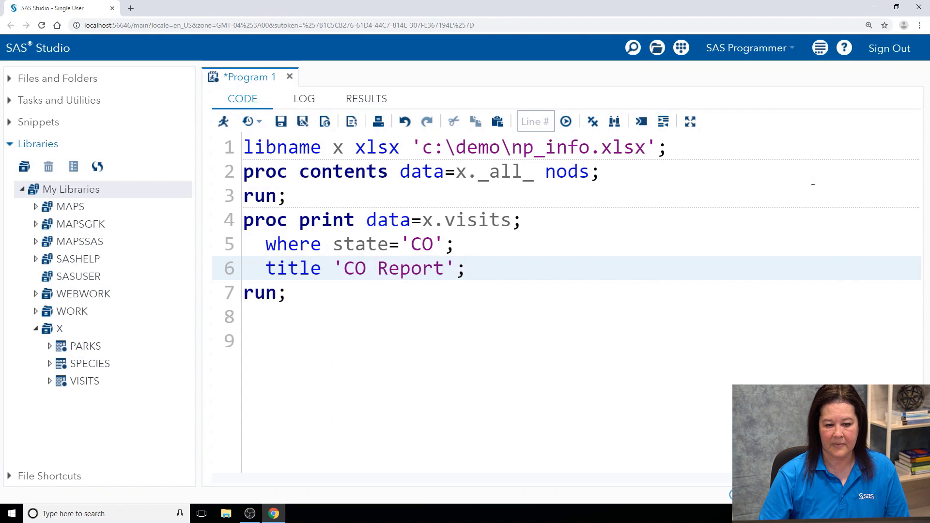
- Rerun the print step to produce the Colorado-only CO Report, then return to the code
{"action": "left_click_drag", "start_coordinate": [328, 291], "coordinate": [239, 221]}
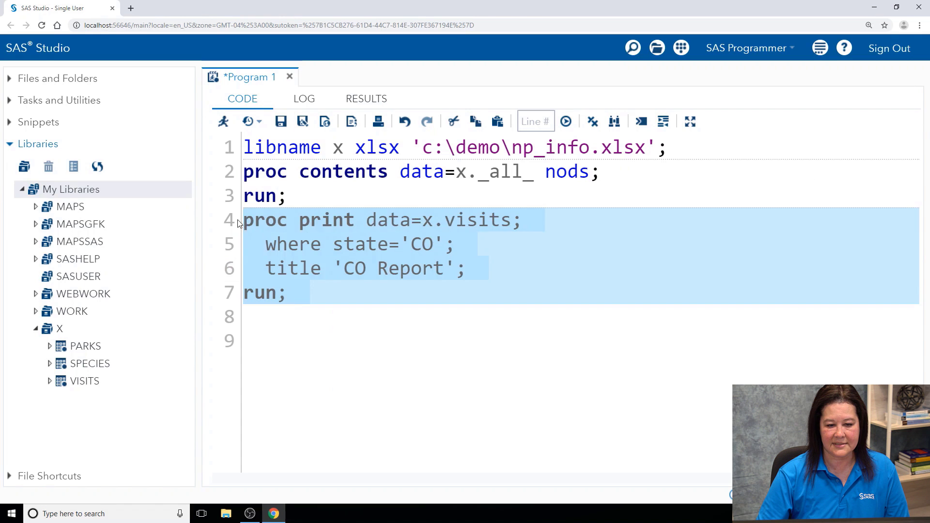
{"action": "left_click", "coordinate": [222, 121]}
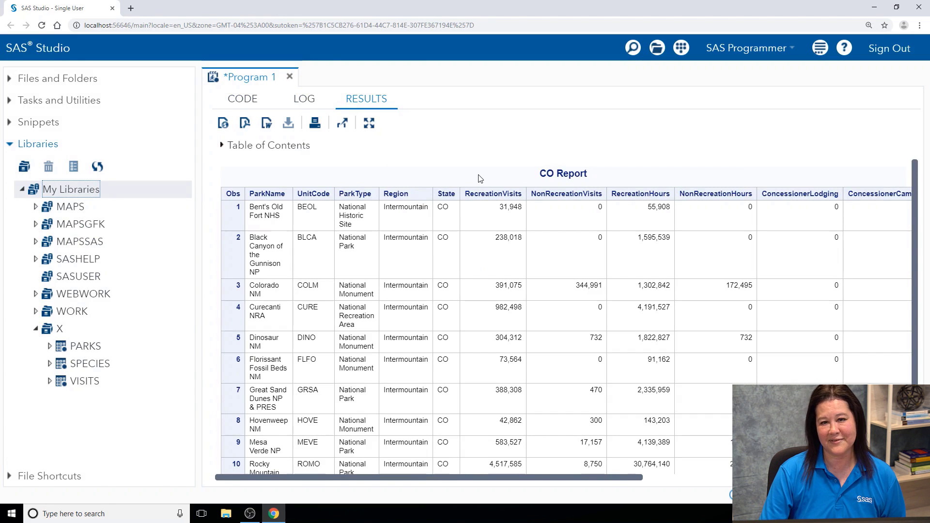
{"action": "left_click", "coordinate": [244, 101]}
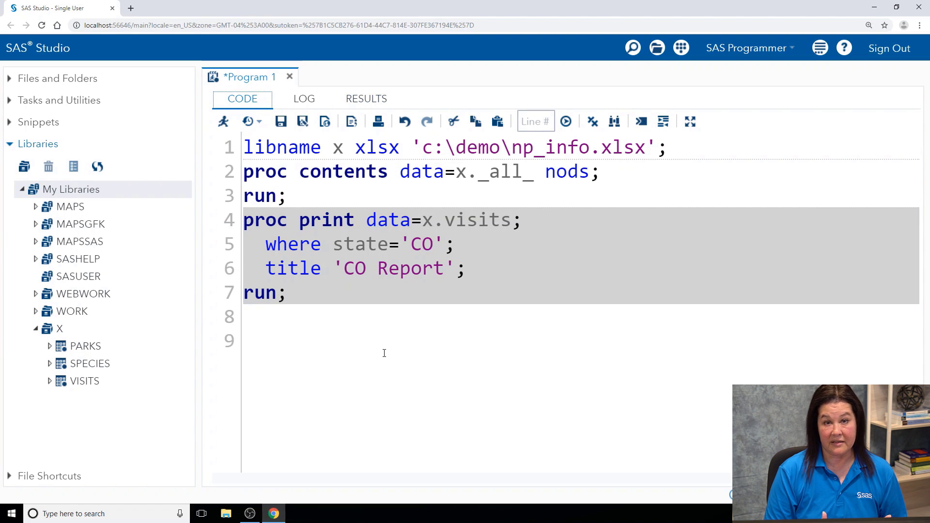
- Start a DATA step that creates COParks and AZParks from x.parks
{"action": "left_click", "coordinate": [308, 322]}
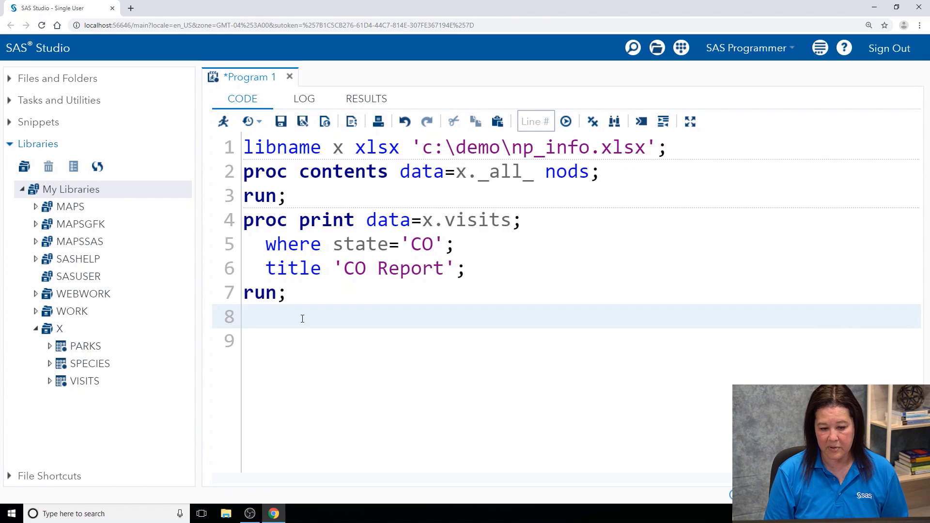
{"action": "key", "text": "Return"}
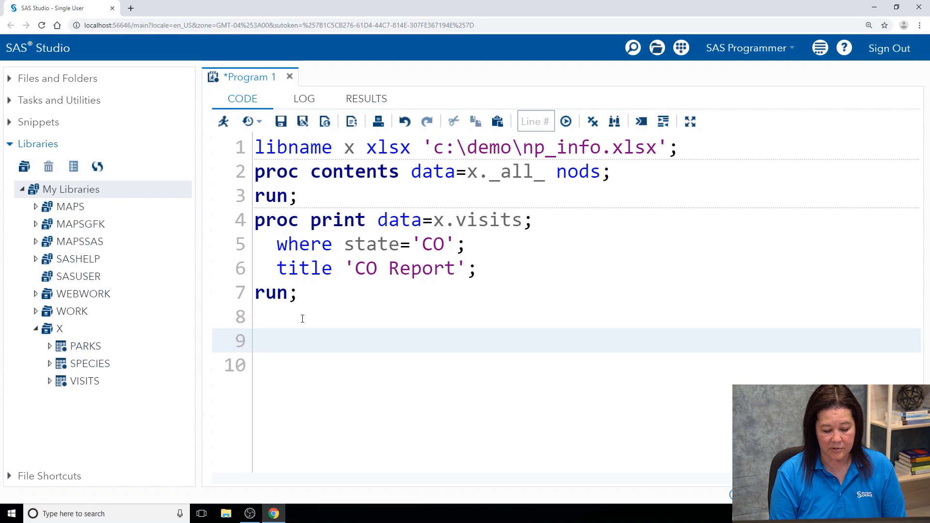
{"action": "type", "text": "data"}
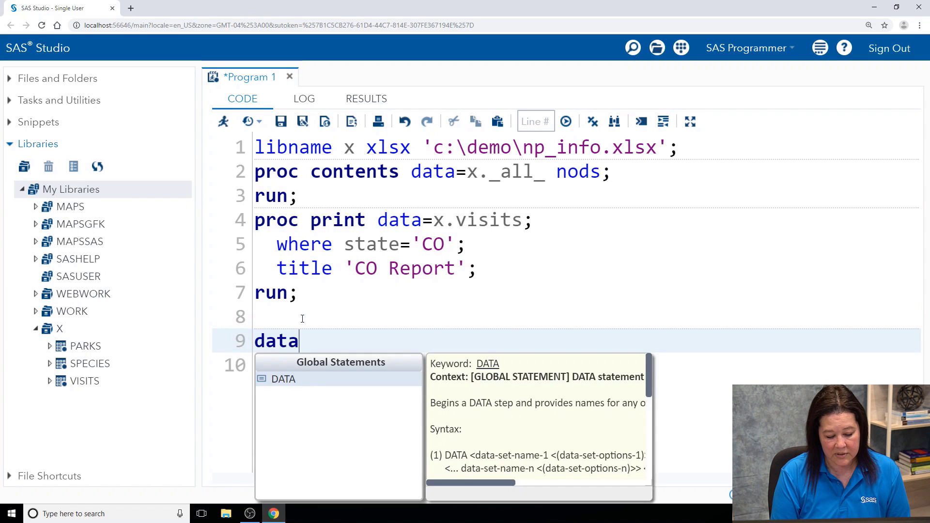
{"action": "type", "text": " CO"}
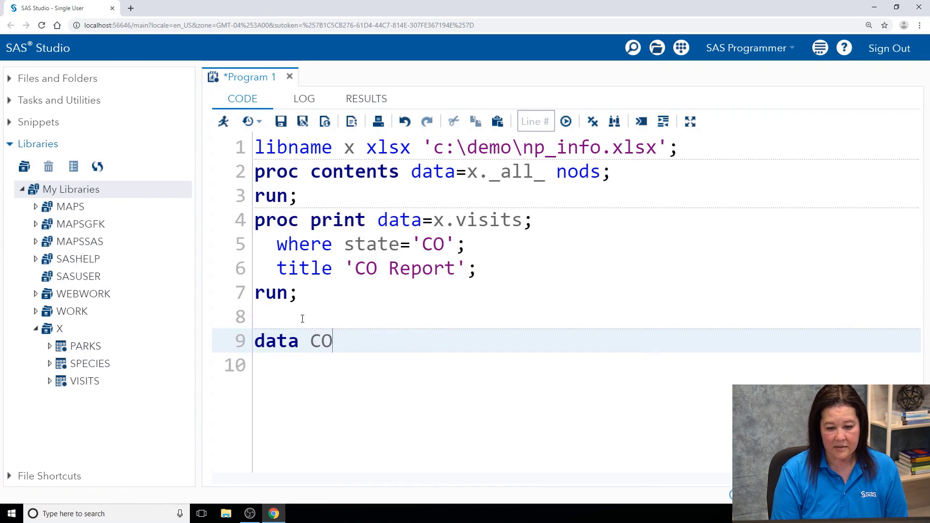
{"action": "type", "text": "Parks "}
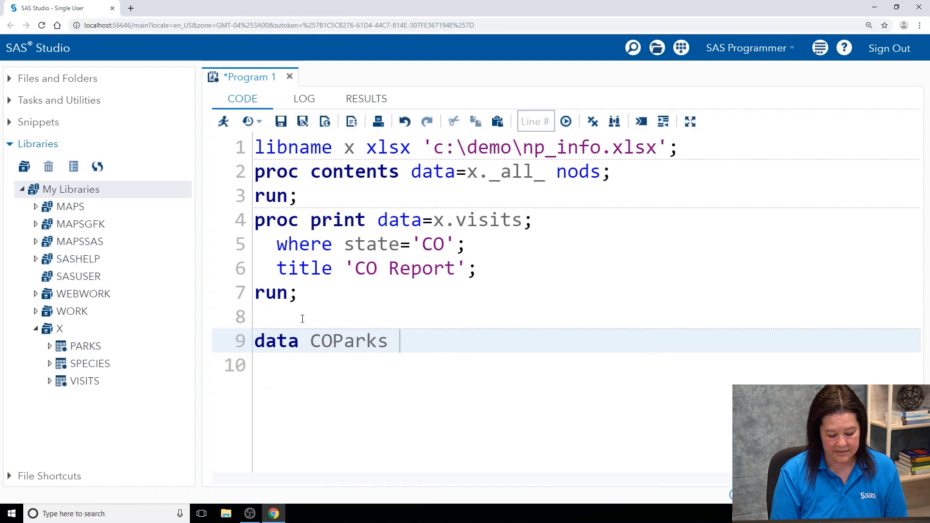
{"action": "type", "text": "AZParks;"}
{"action": "key", "text": "Return"}
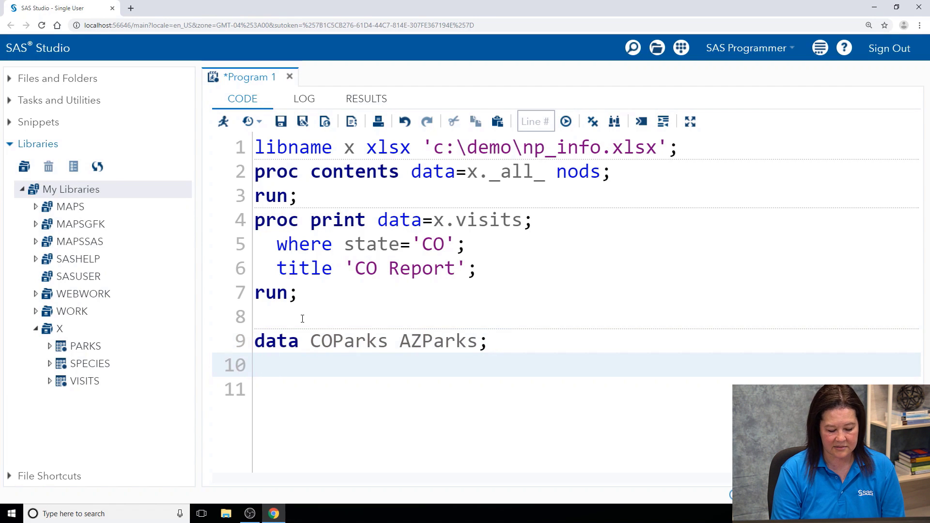
{"action": "type", "text": "set"}
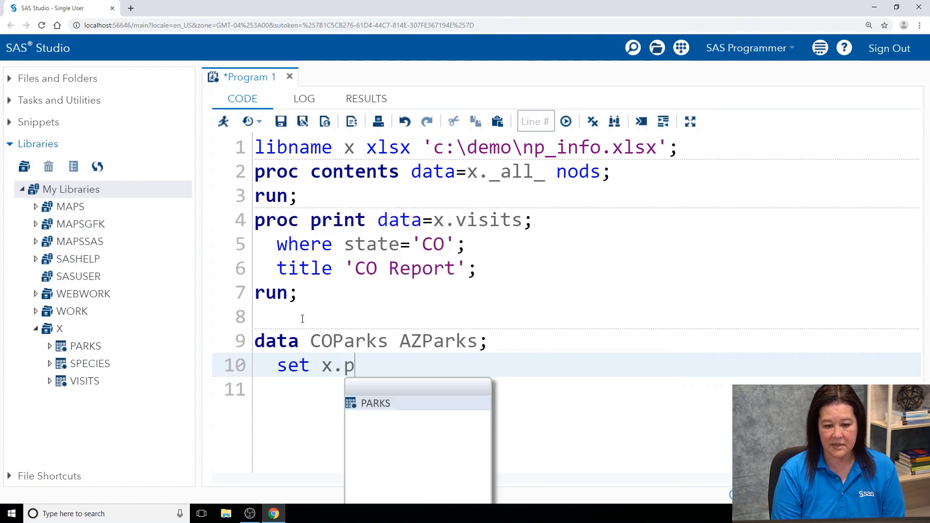
{"action": "type", "text": " x.parks"}
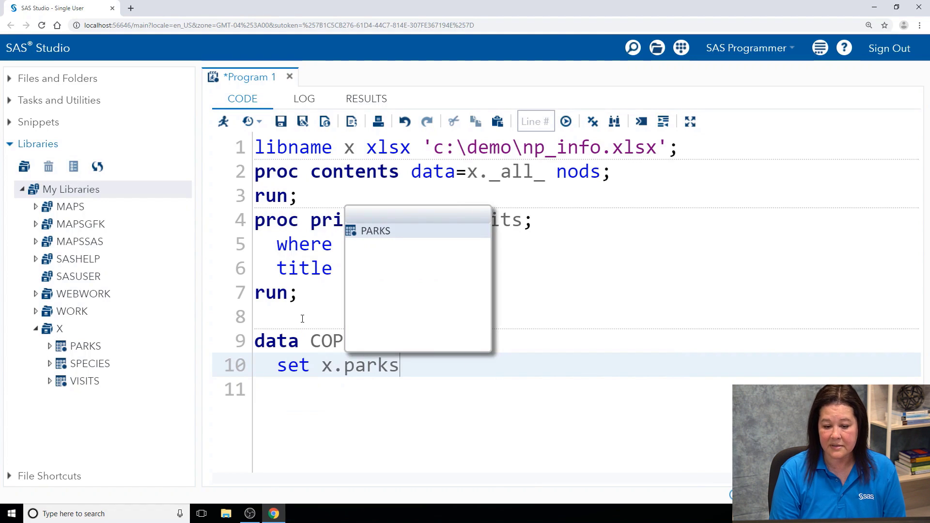
{"action": "type", "text": ";"}
{"action": "key", "text": "Return"}
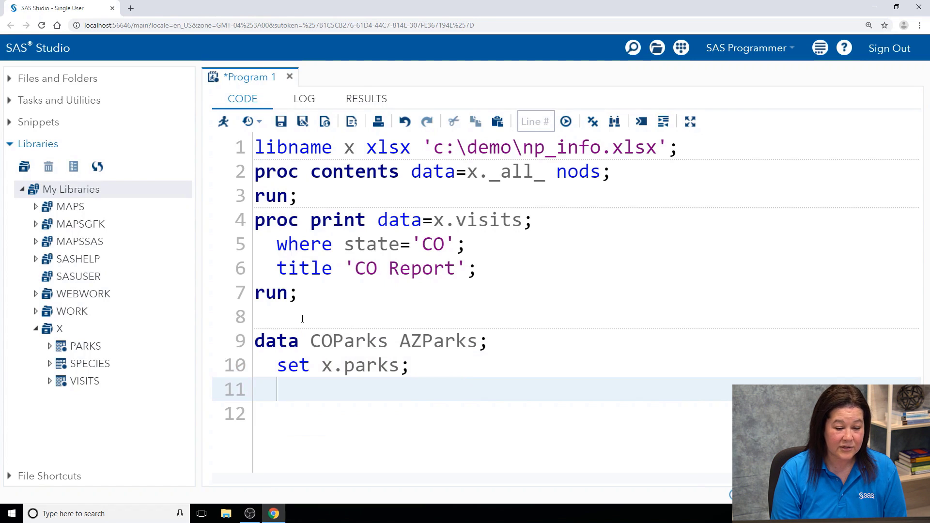
- Output rows with state 'CO' to COParks, else rows with state 'AZ' to AZParks
{"action": "type", "text": "if stea"}
{"action": "key", "text": "BackSpace"}
{"action": "key", "text": "BackSpace"}
{"action": "type", "text": "ate='CO' then output "}
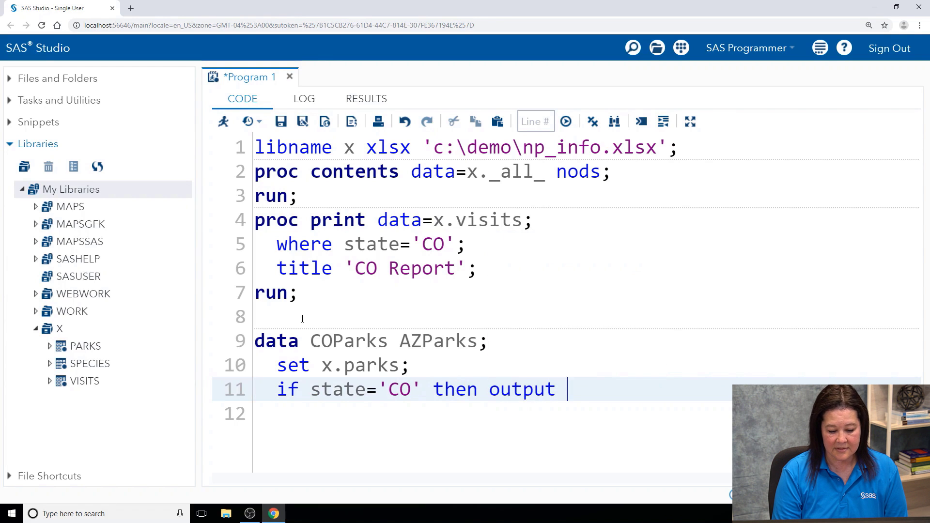
{"action": "type", "text": "COParks;"}
{"action": "key", "text": "Return"}
{"action": "type", "text": "else "}
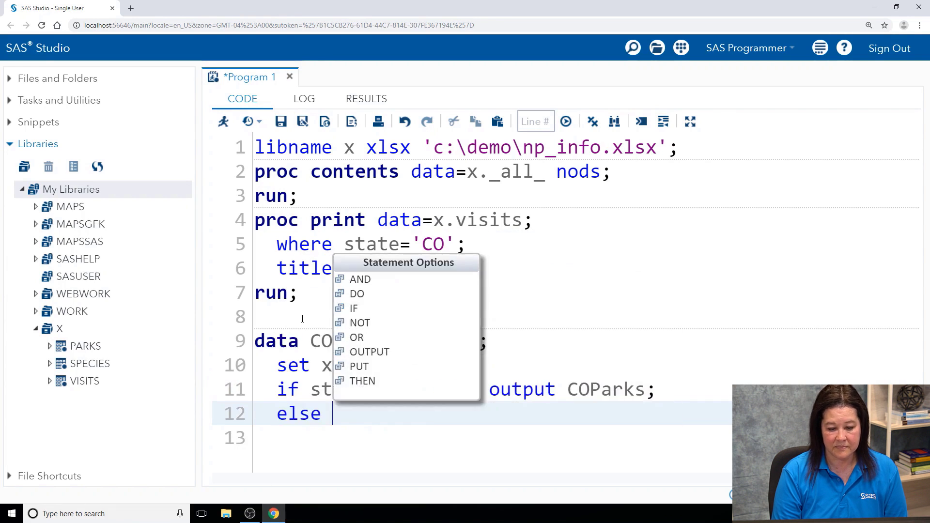
{"action": "type", "text": "if state'AZ' then output AZP"}
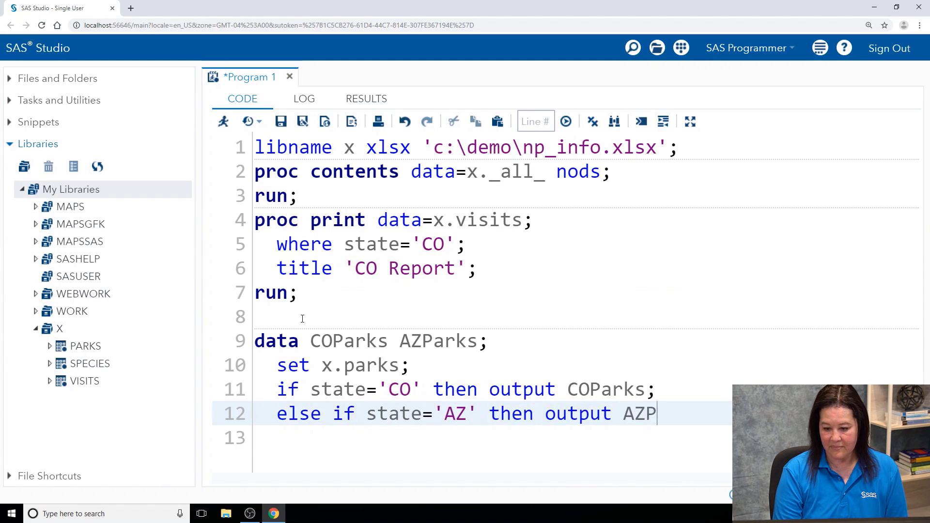
{"action": "type", "text": "arks;"}
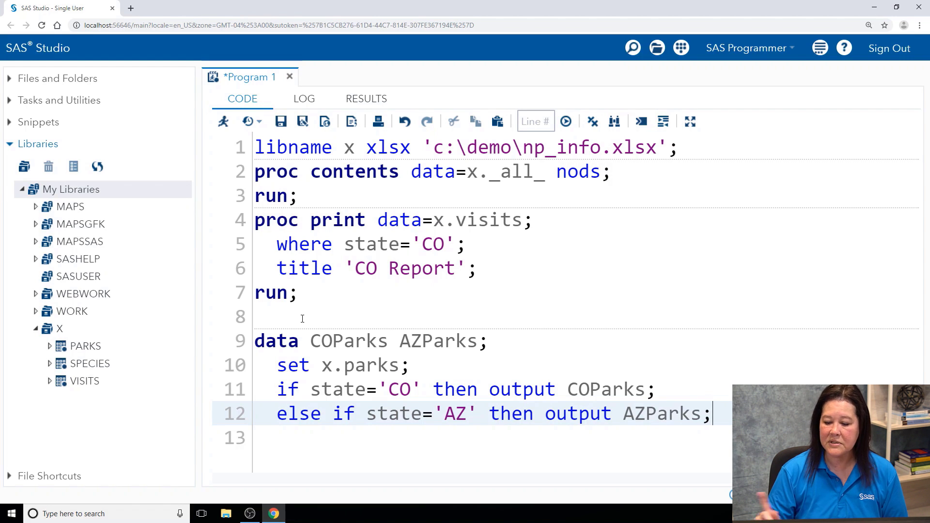
{"action": "double_click", "coordinate": [330, 341]}
{"action": "double_click", "coordinate": [452, 341]}
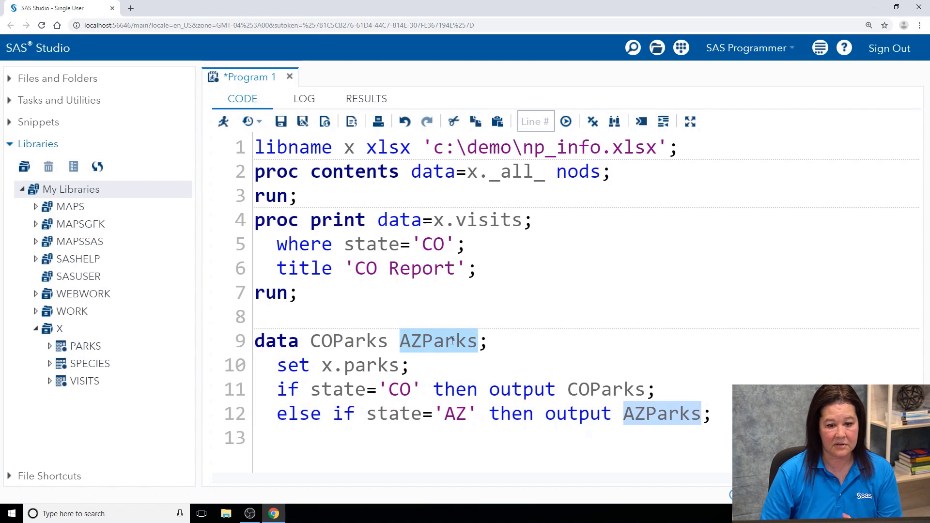
{"action": "left_click", "coordinate": [714, 413]}
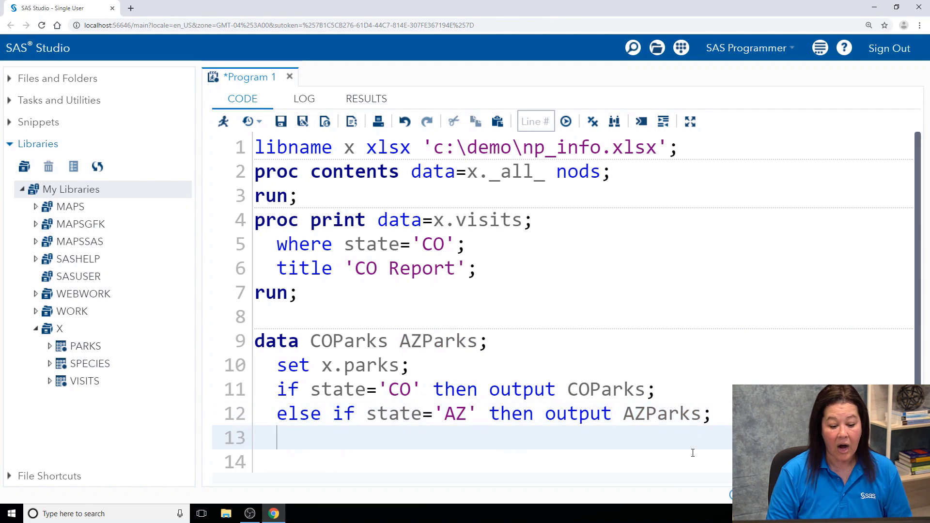
{"action": "key", "text": "Return"}
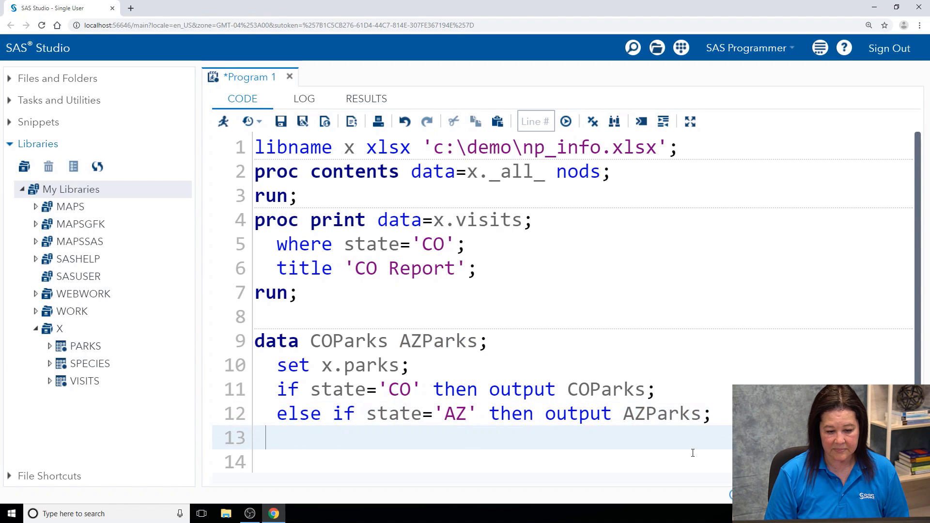
- End the DATA step with run; and print COParks titled "Colorado Parks"
{"action": "key", "text": "BackSpace"}
{"action": "type", "text": "run;"}
{"action": "key", "text": "Return"}
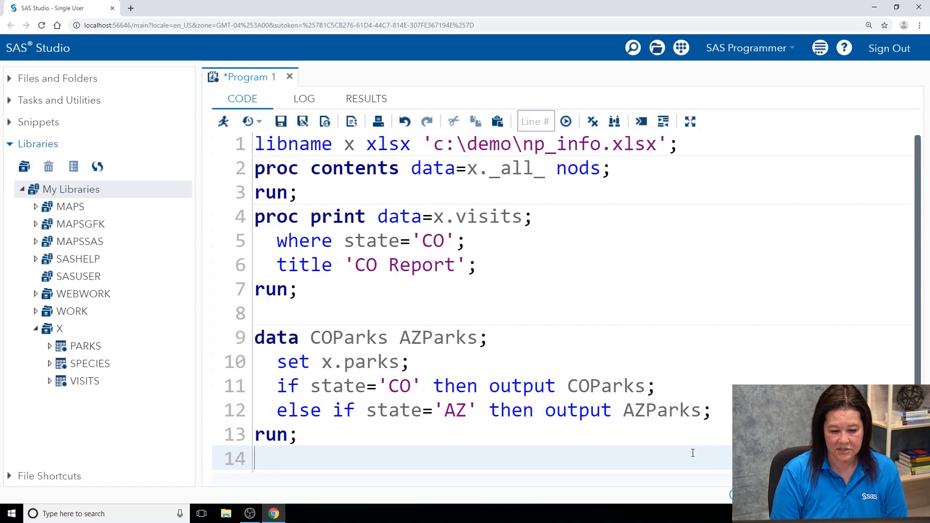
{"action": "type", "text": "proc"}
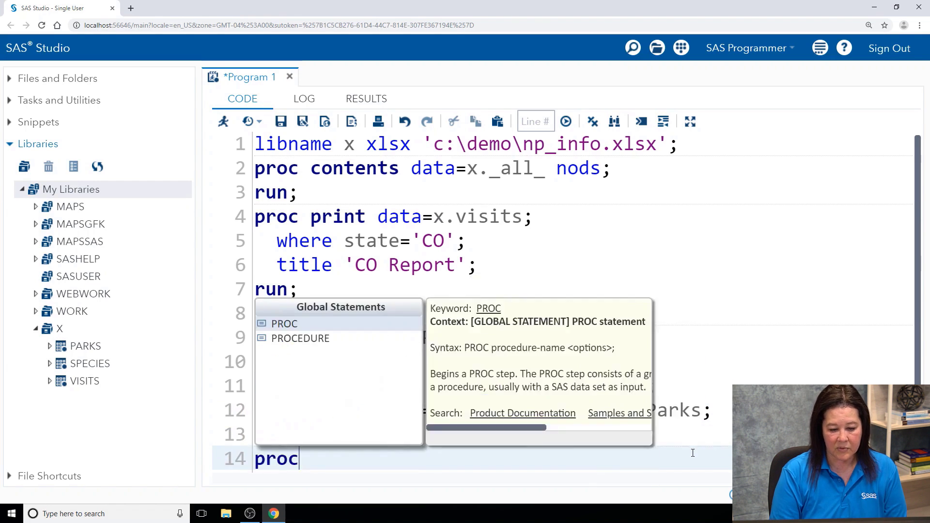
{"action": "type", "text": " print "}
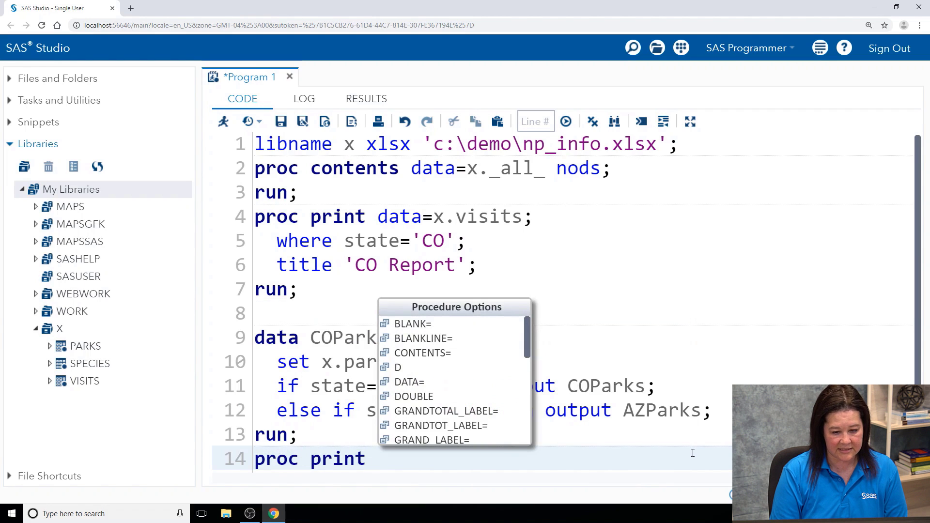
{"action": "type", "text": "data=COParks;"}
{"action": "key", "text": "Return"}
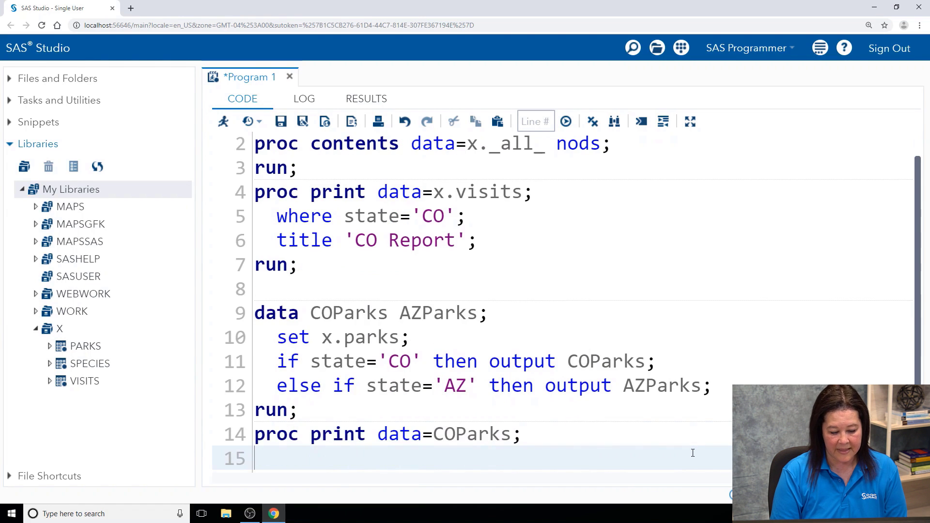
{"action": "key", "text": "Tab"}
{"action": "type", "text": "title \"CO"}
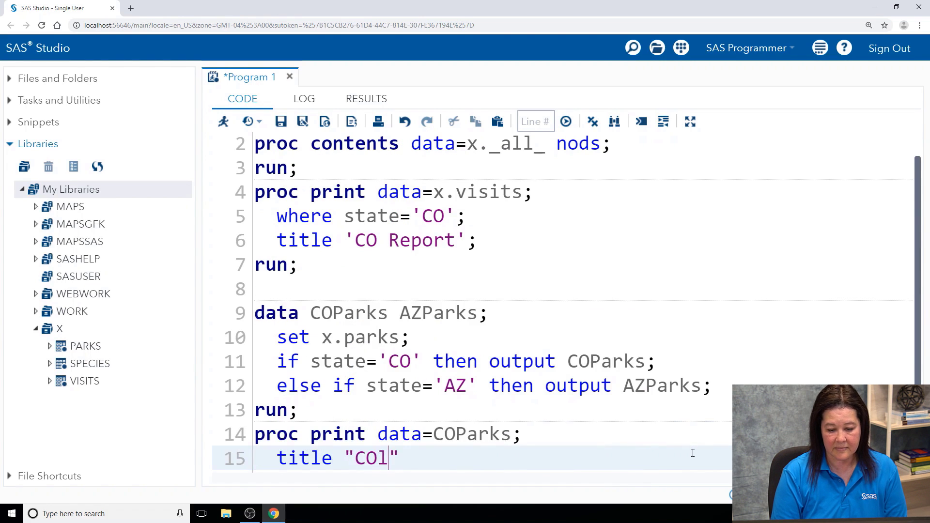
{"action": "type", "text": "lo"}
{"action": "key", "text": "BackSpace"}
{"action": "key", "text": "BackSpace"}
{"action": "key", "text": "BackSpace"}
{"action": "type", "text": "olorado Parks\";"}
{"action": "key", "text": "Return"}
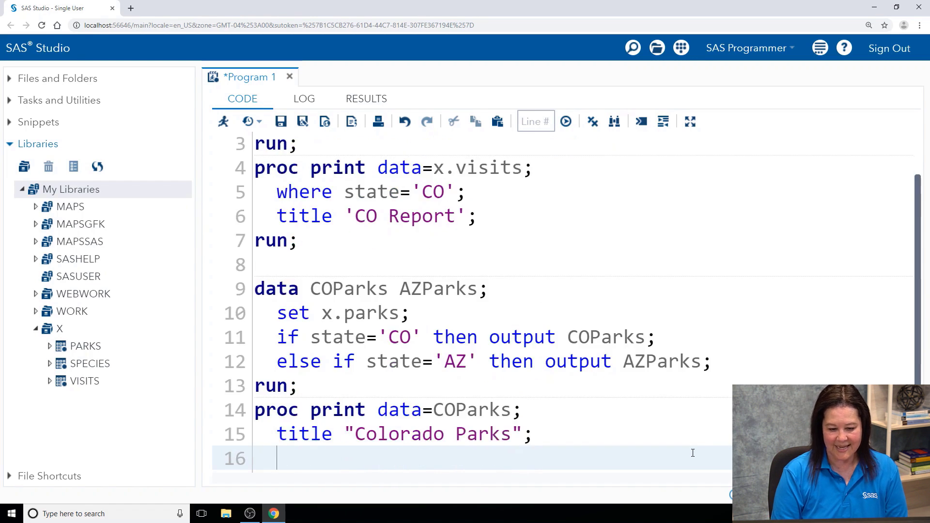
{"action": "type", "text": "run;"}
{"action": "key", "text": "Return"}
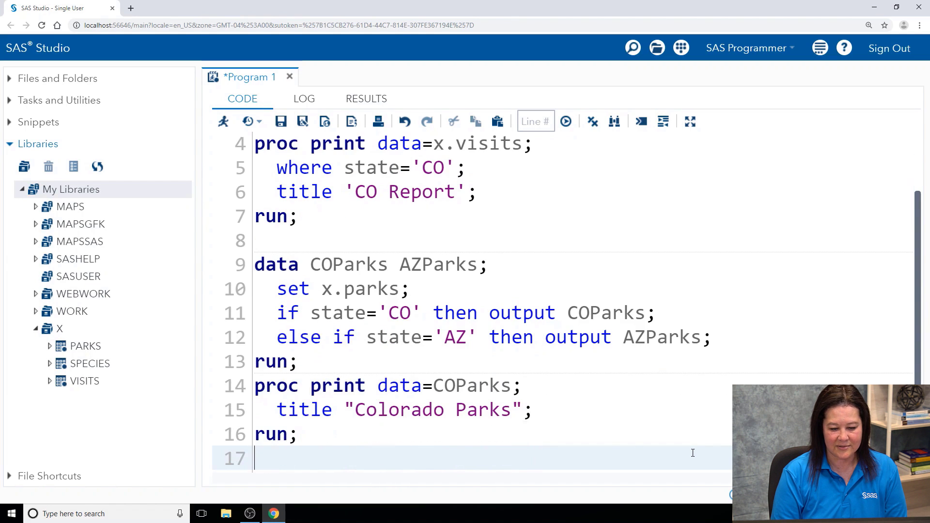
- Add a PROC PRINT of AZParks titled "AZ Parks", ending with run;
{"action": "type", "text": "P"}
{"action": "key", "text": "BackSpace"}
{"action": "type", "text": "proc print data=AZParks;"}
{"action": "key", "text": "Return"}
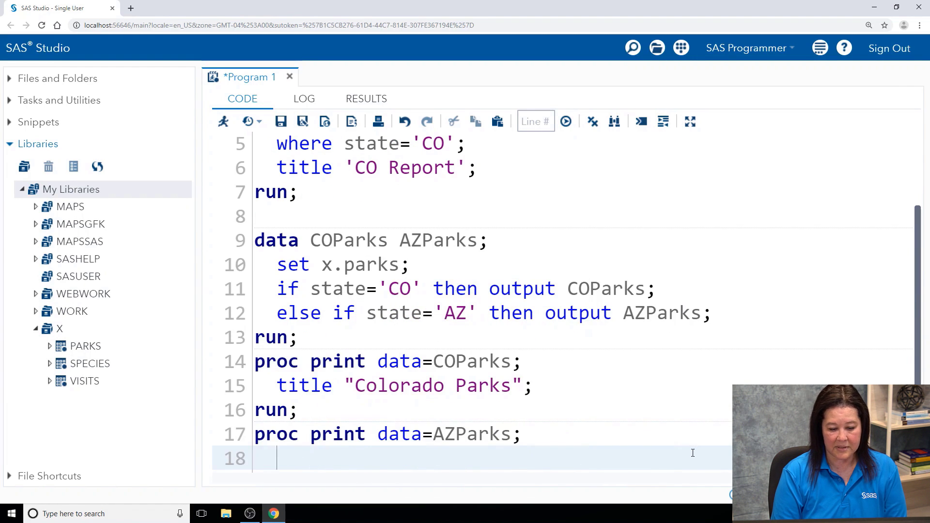
{"action": "type", "text": "title \""}
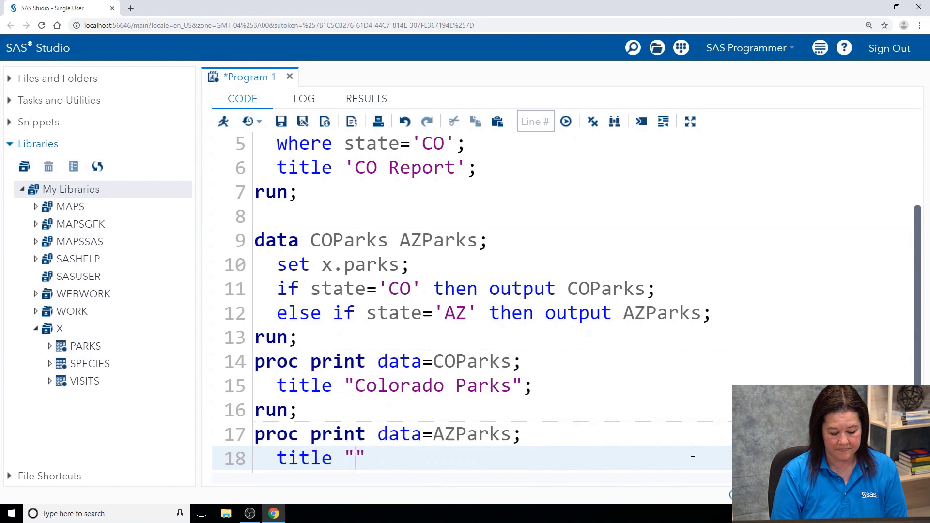
{"action": "type", "text": "AZ Parks"}
{"action": "key", "text": "Right"}
{"action": "type", "text": ";"}
{"action": "key", "text": "Return"}
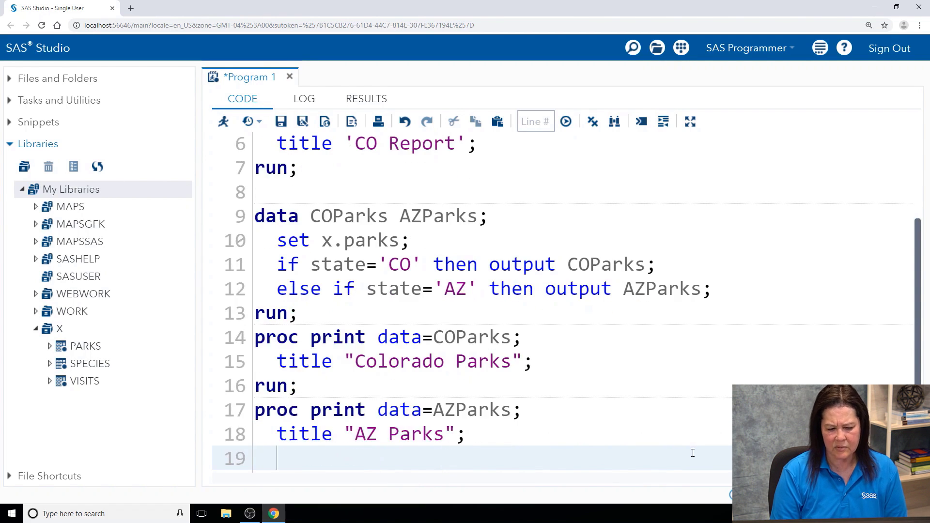
{"action": "type", "text": "run;"}
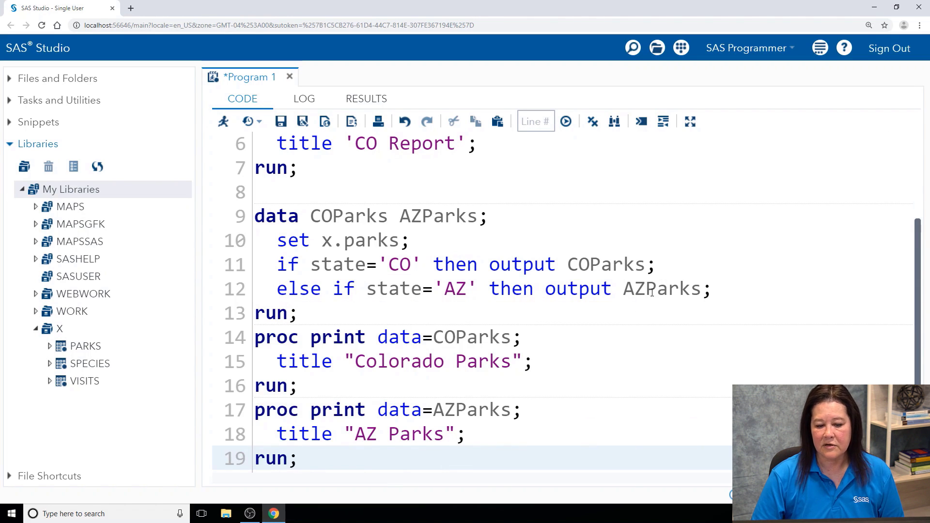
- Run the DATA step and confirm in the log that COPARKS has 4 and AZPARKS 3 observations
{"action": "left_click_drag", "start_coordinate": [319, 312], "coordinate": [253, 215]}
{"action": "left_click", "coordinate": [224, 121]}
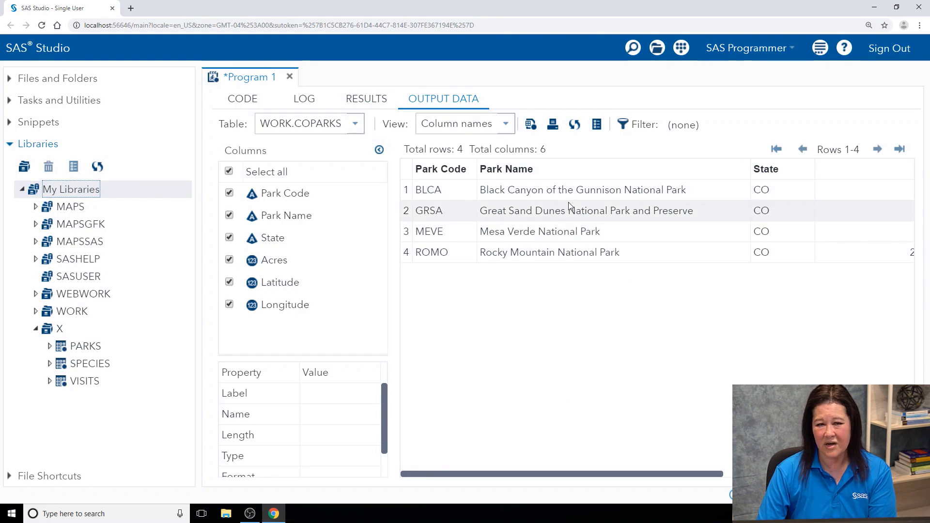
{"action": "left_click", "coordinate": [307, 99]}
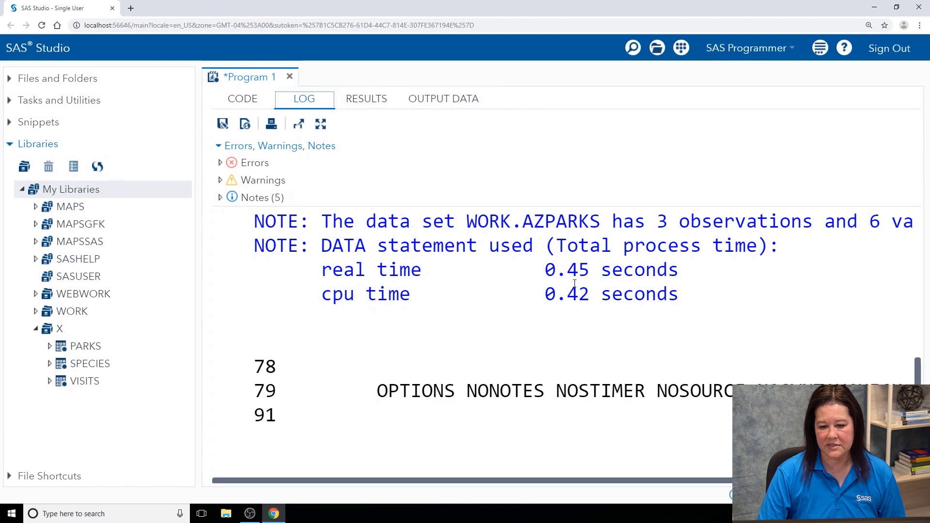
{"action": "scroll", "coordinate": [921, 365], "scroll_direction": "up", "scroll_amount": 5}
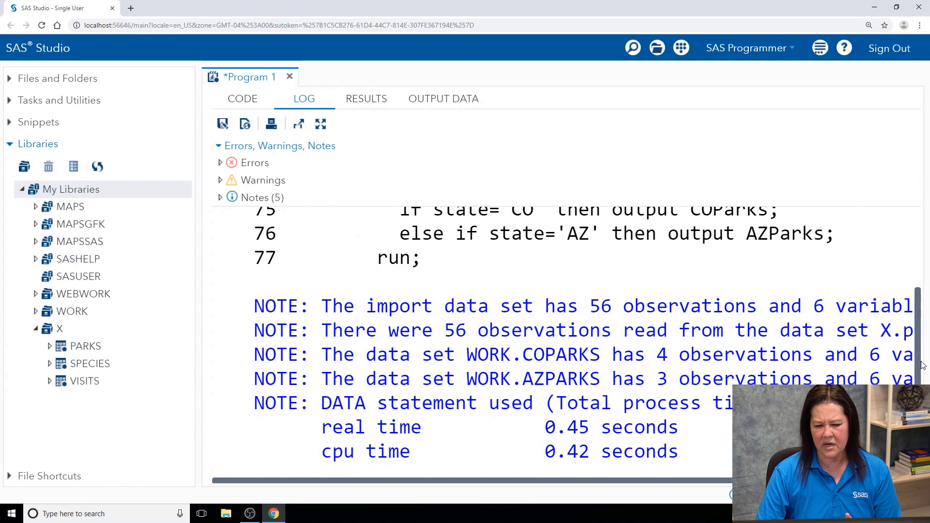
{"action": "left_click_drag", "start_coordinate": [922, 364], "coordinate": [924, 338]}
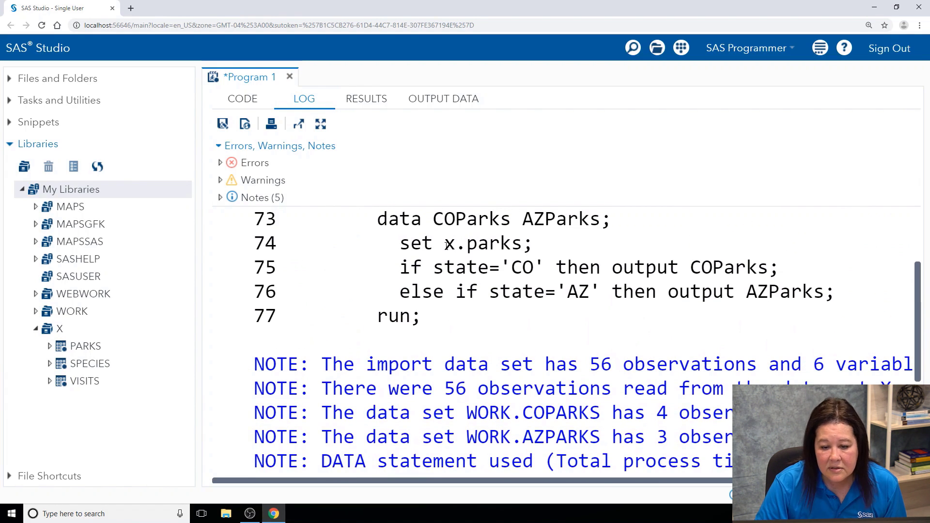
{"action": "left_click_drag", "start_coordinate": [444, 243], "coordinate": [532, 243]}
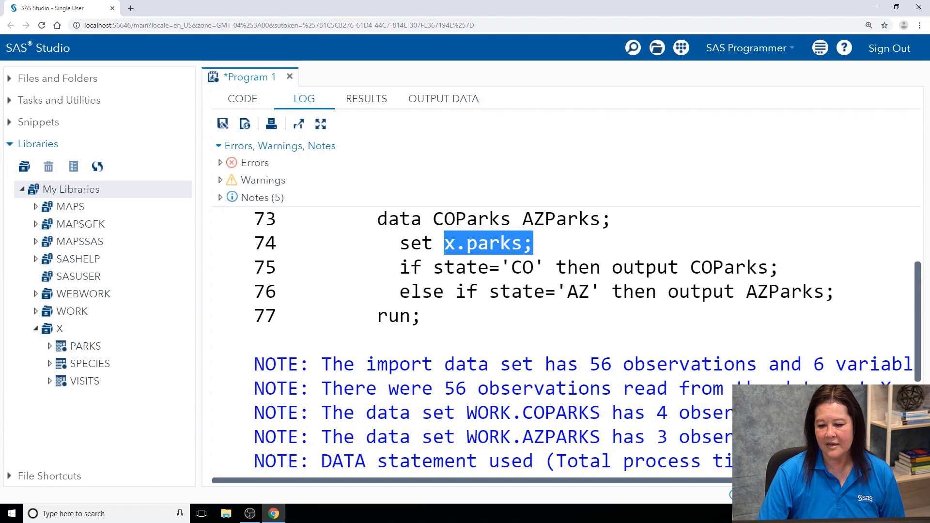
{"action": "left_click_drag", "start_coordinate": [917, 365], "coordinate": [916, 460]}
{"action": "left_click", "coordinate": [233, 99]}
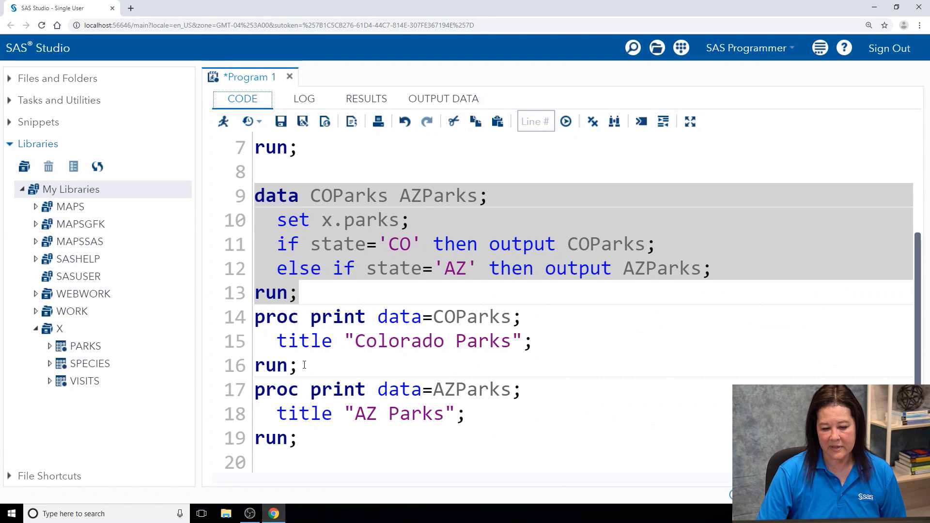
- Run only the COParks print step to view the four-park Colorado Parks report
{"action": "left_click_drag", "start_coordinate": [303, 366], "coordinate": [256, 318]}
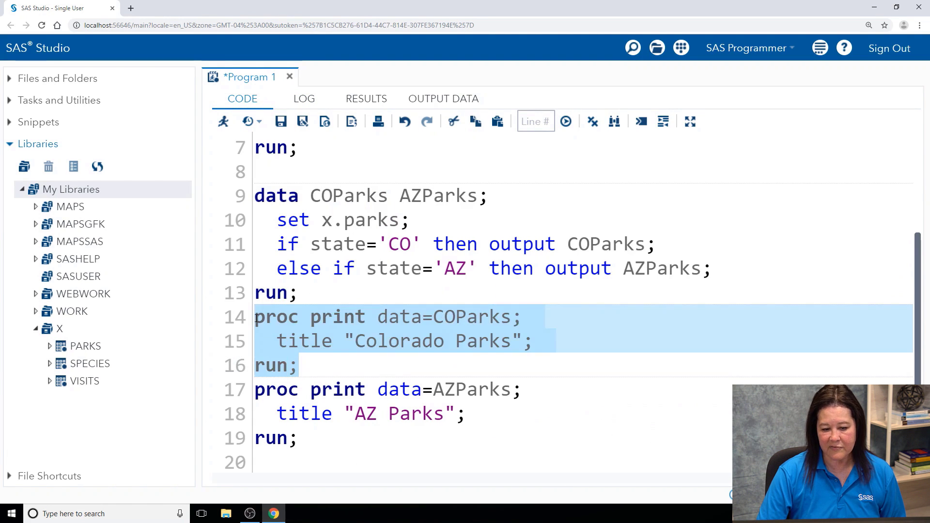
{"action": "left_click", "coordinate": [224, 121]}
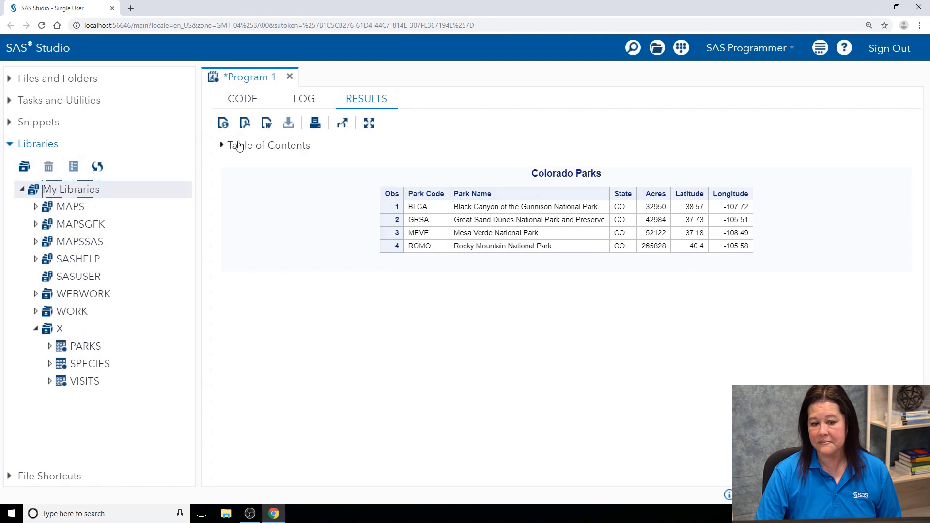
{"action": "left_click", "coordinate": [235, 104]}
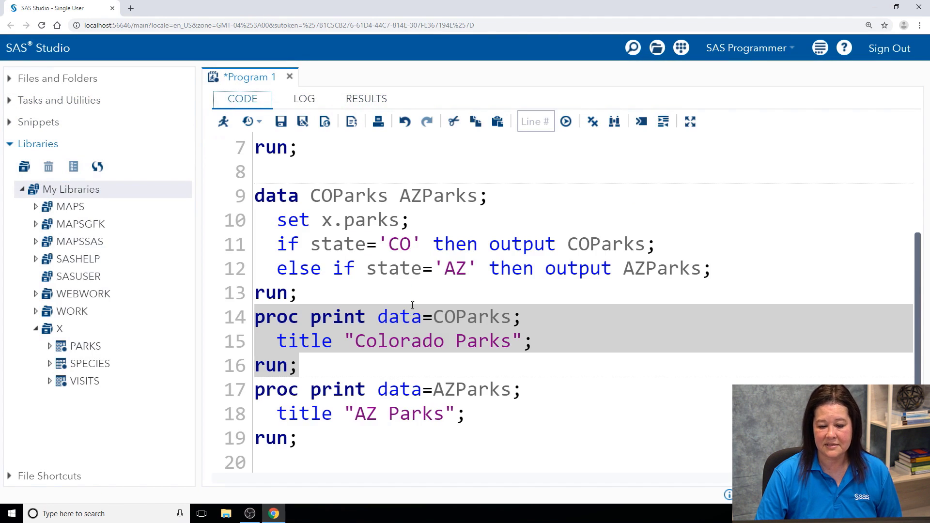
- Run only the AZParks print step to view the three-park AZ Parks report
{"action": "left_click_drag", "start_coordinate": [308, 437], "coordinate": [253, 388]}
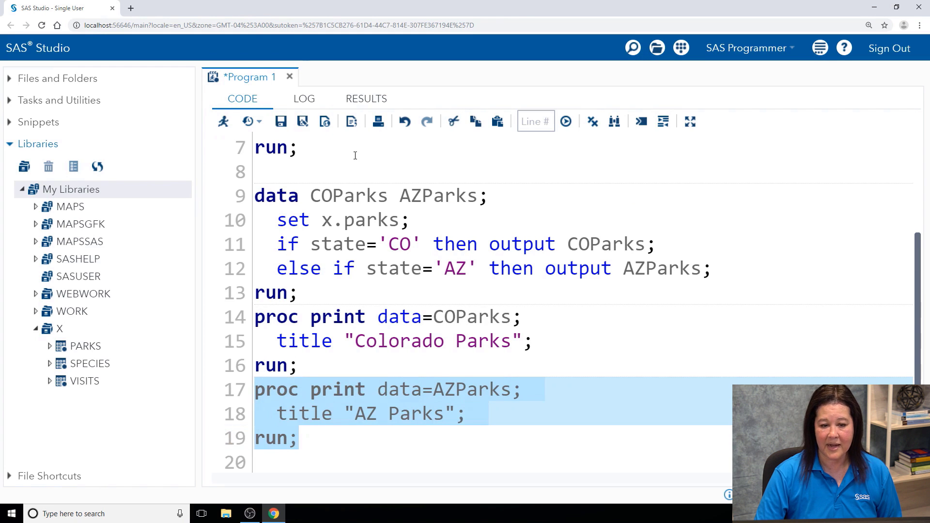
{"action": "left_click", "coordinate": [223, 121]}
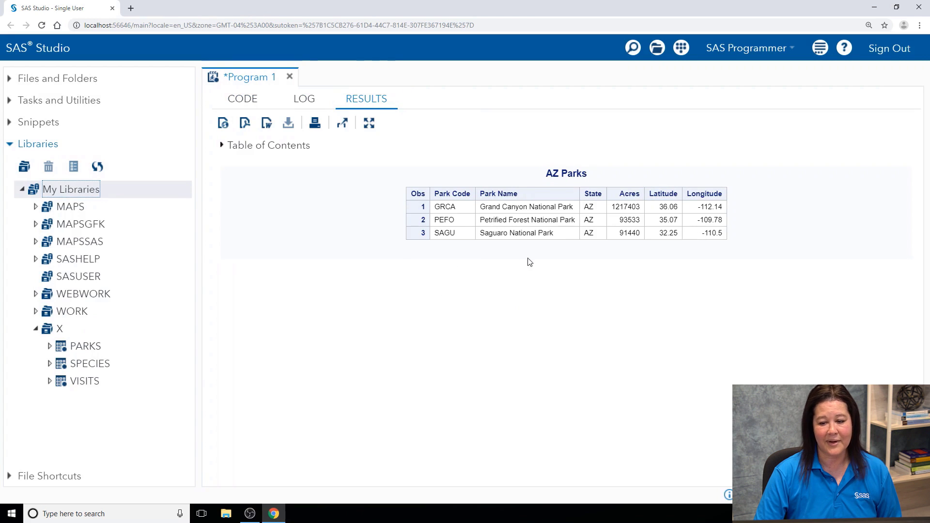
{"action": "left_click", "coordinate": [243, 99]}
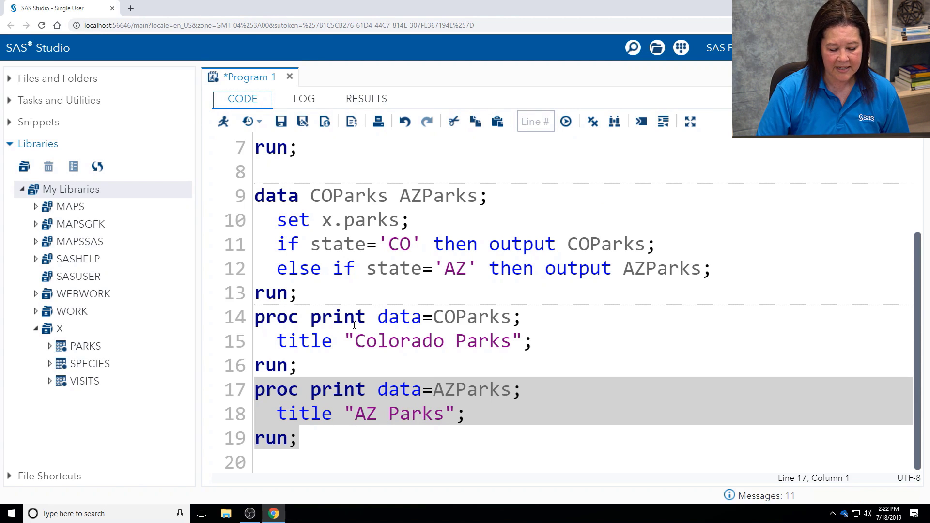
- Add proc import datafile='c:\demo\np_info.xlsx' on a new line after the last step
{"action": "left_click", "coordinate": [312, 461]}
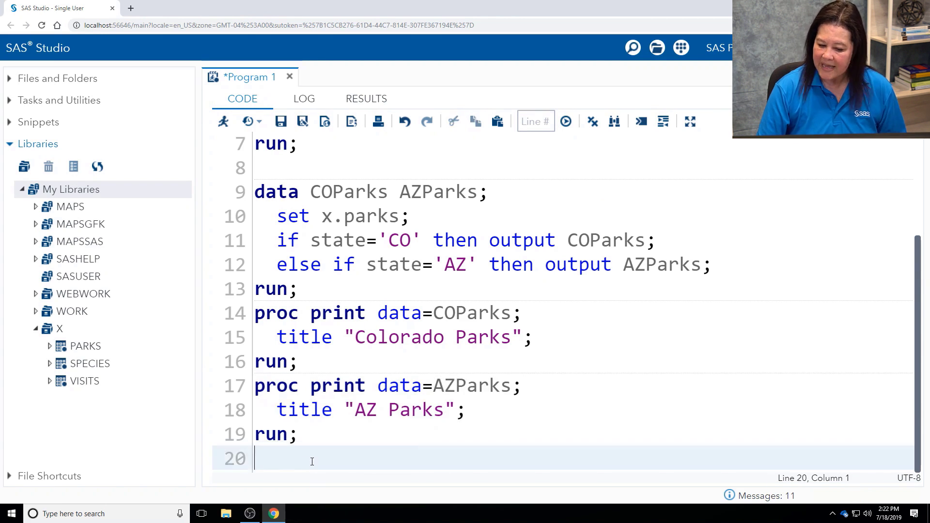
{"action": "key", "text": "Return"}
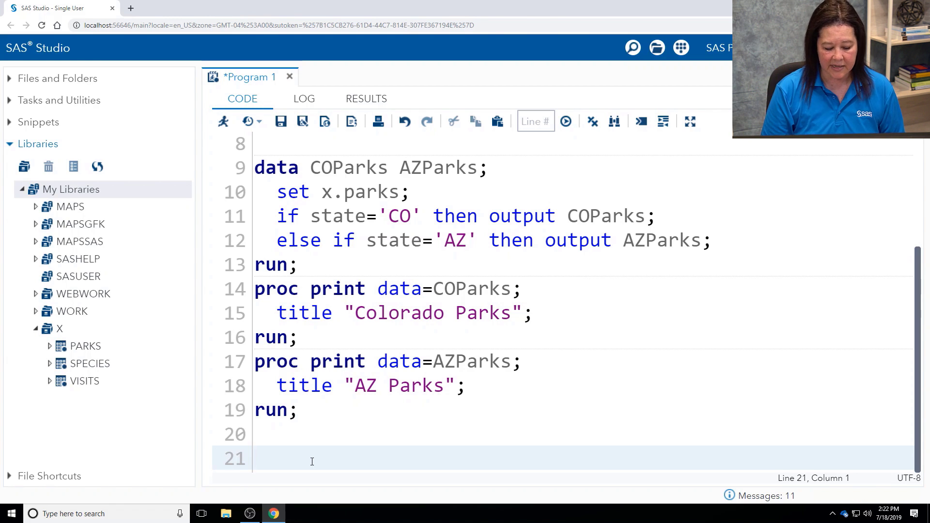
{"action": "type", "text": "proc import datafile="}
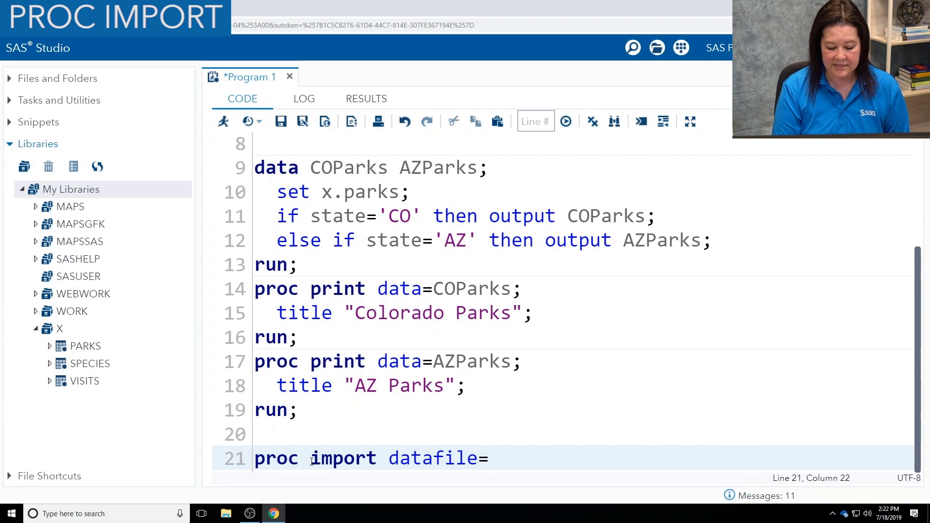
{"action": "type", "text": "'c:\\"}
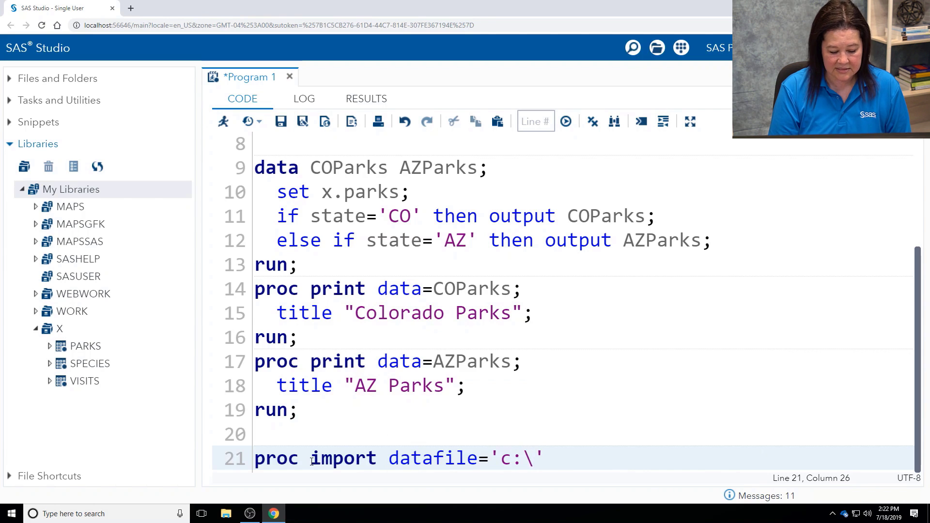
{"action": "type", "text": "dmeo"}
{"action": "key", "text": "BackSpace"}
{"action": "key", "text": "BackSpace"}
{"action": "key", "text": "BackSpace"}
{"action": "type", "text": "emo\\"}
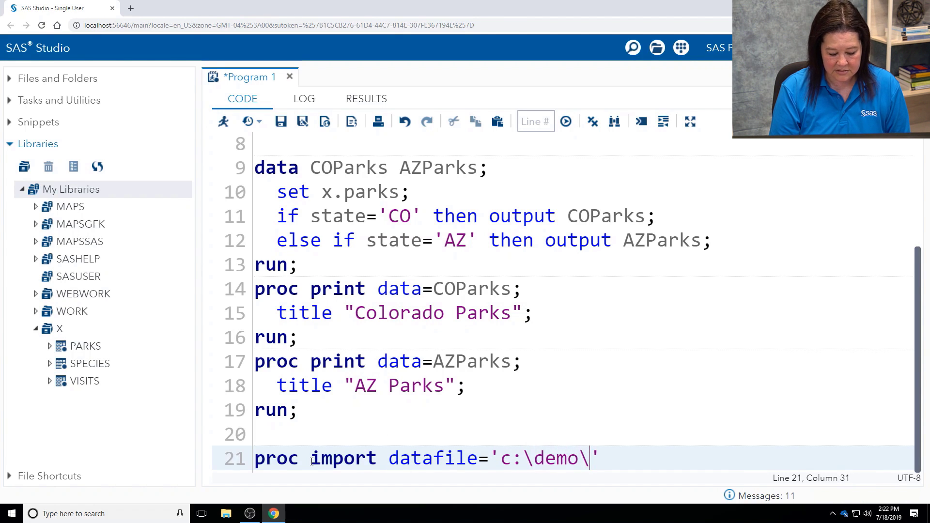
{"action": "type", "text": "np_"}
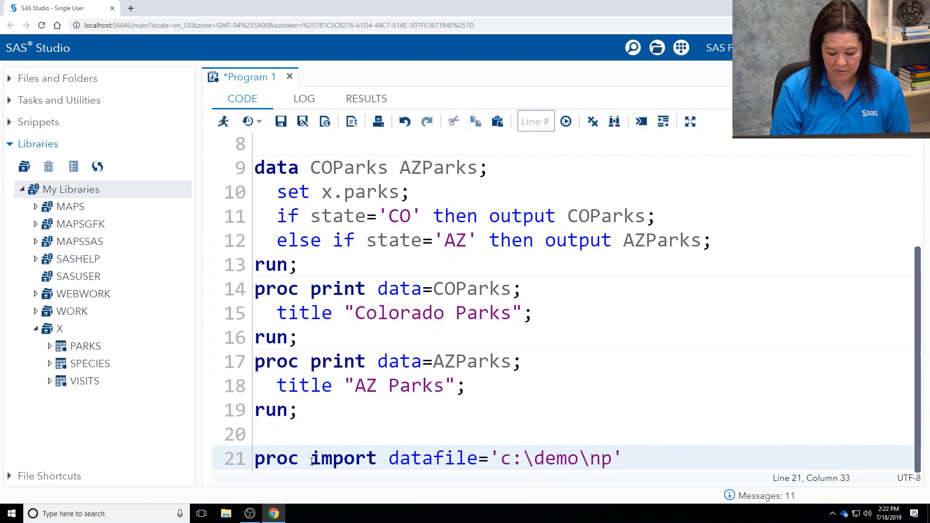
{"action": "type", "text": "info.xlsx"}
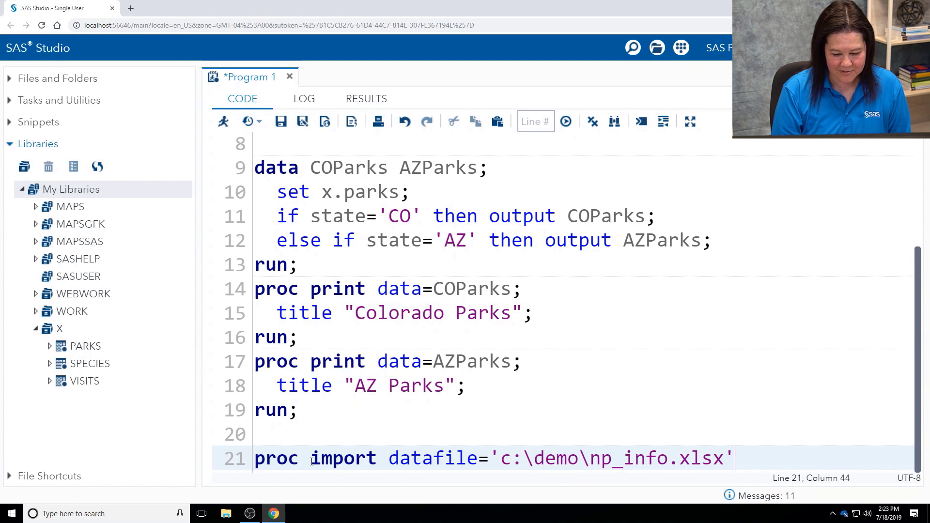
{"action": "key", "text": "Return"}
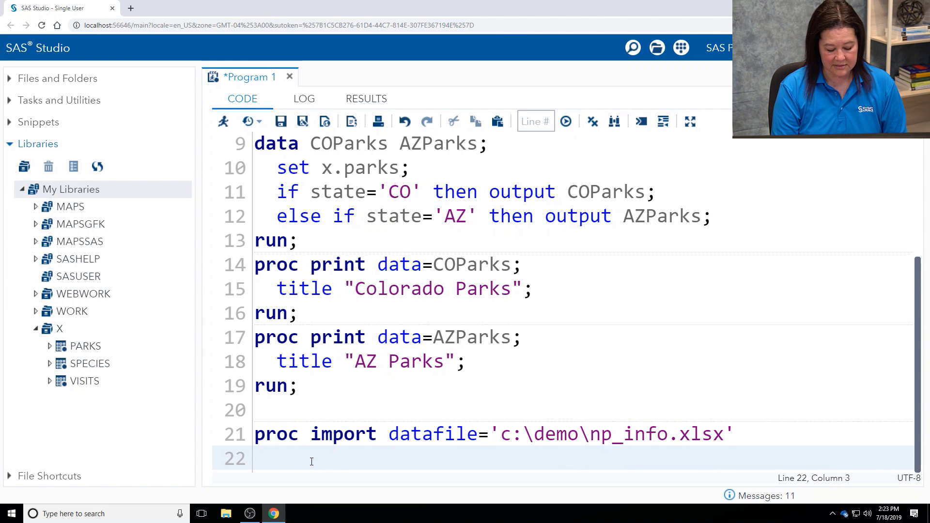
- Add the import options dbms=xlsx and out=work.visits
{"action": "type", "text": "db"}
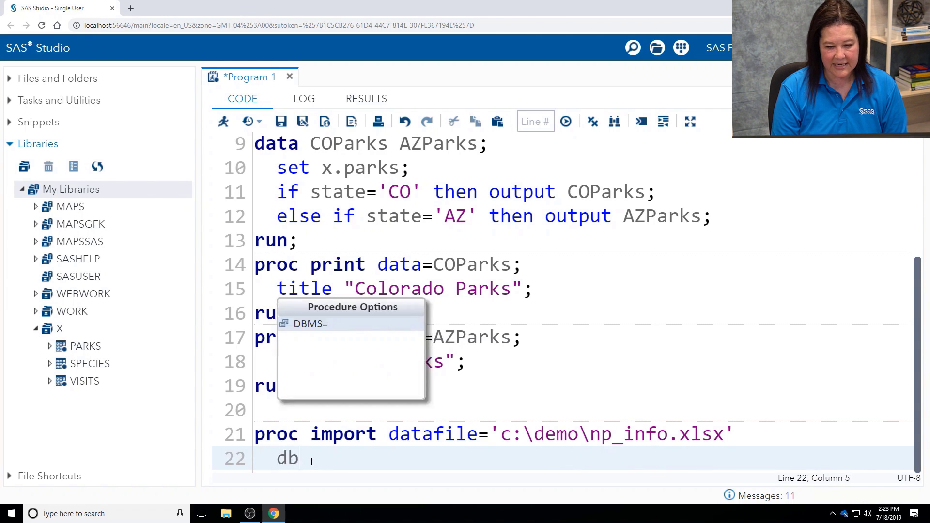
{"action": "type", "text": "ms="}
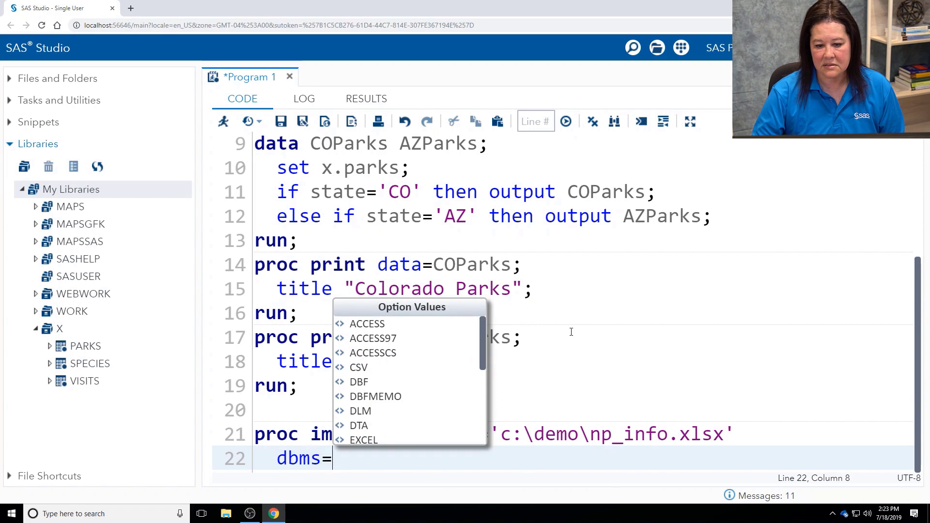
{"action": "mouse_move", "coordinate": [483, 358]}
{"action": "left_mouse_down"}
{"action": "mouse_move", "coordinate": [461, 449]}
{"action": "mouse_move", "coordinate": [483, 354]}
{"action": "left_mouse_up"}
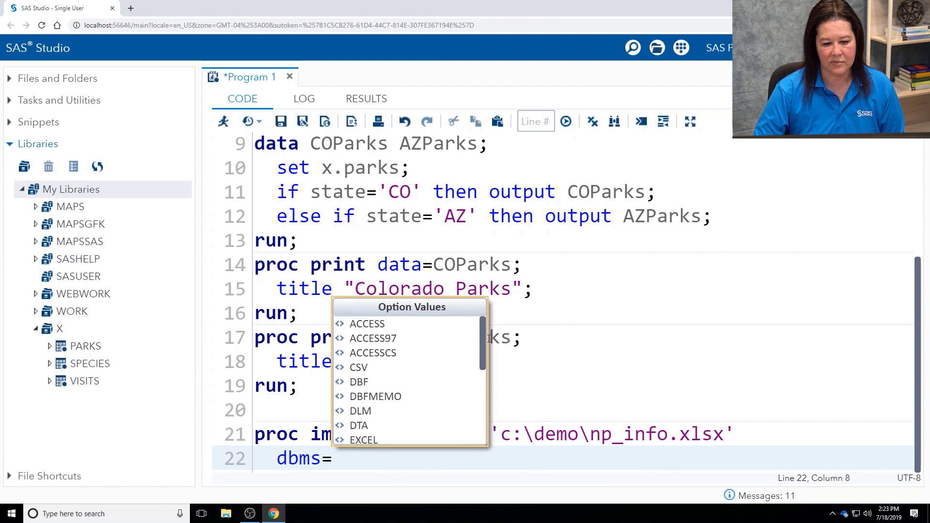
{"action": "left_click", "coordinate": [350, 455]}
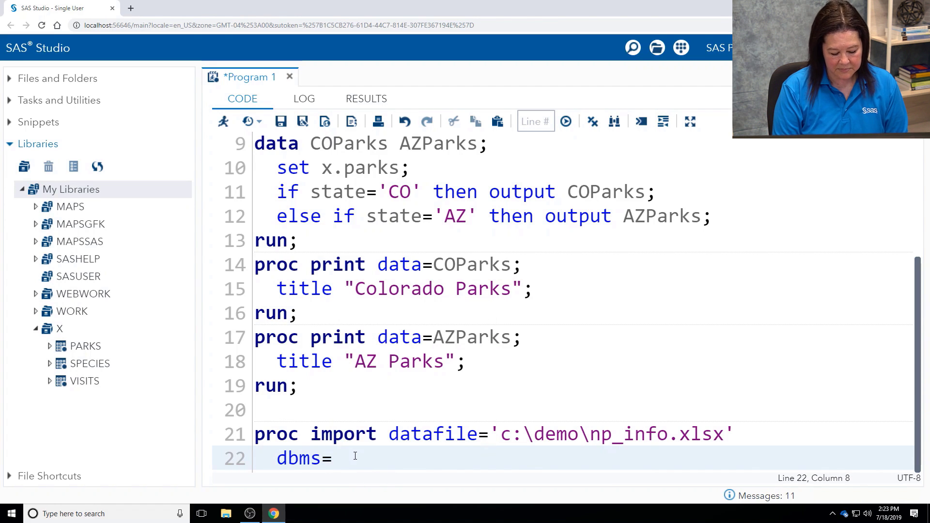
{"action": "type", "text": "xlsx"}
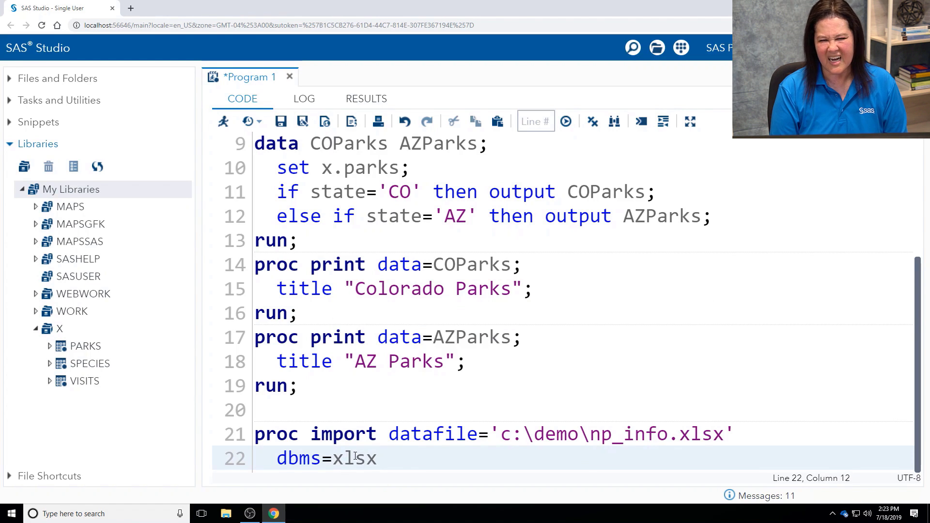
{"action": "key", "text": "Return"}
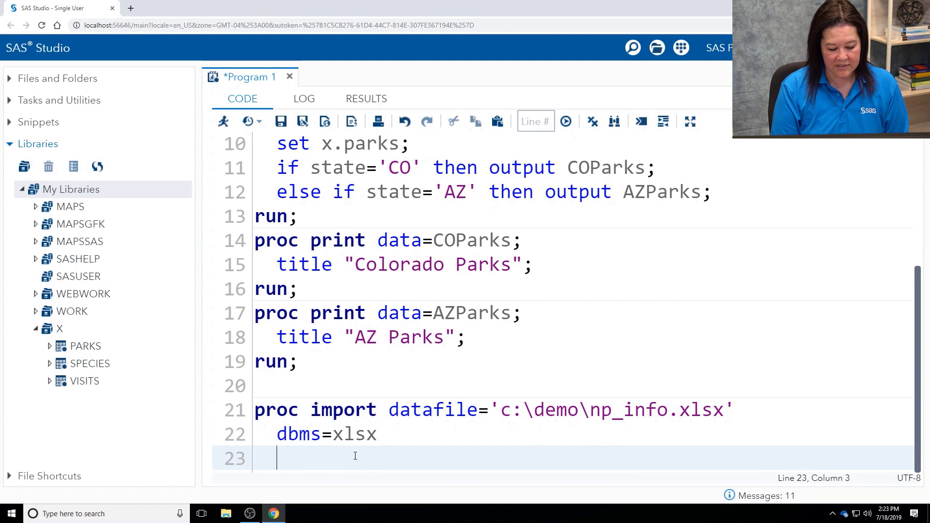
{"action": "type", "text": "out"}
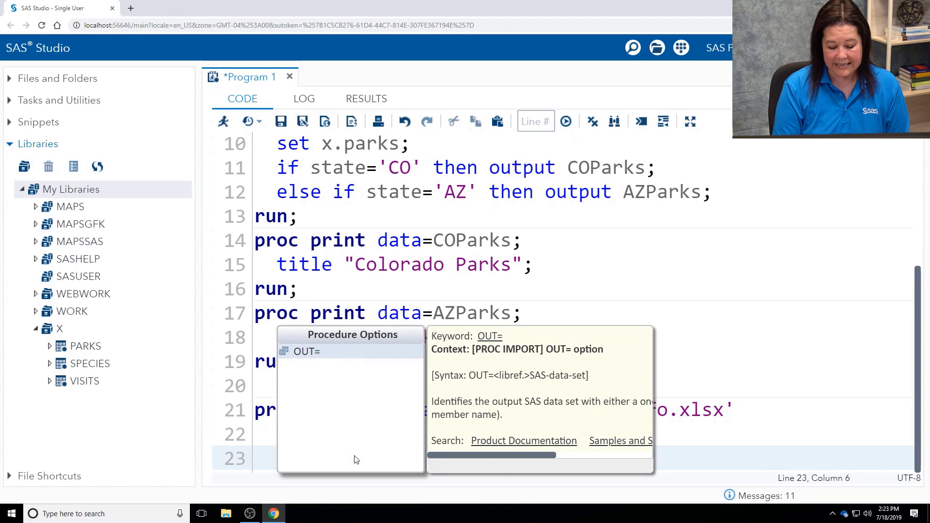
{"action": "type", "text": "=work.visot"}
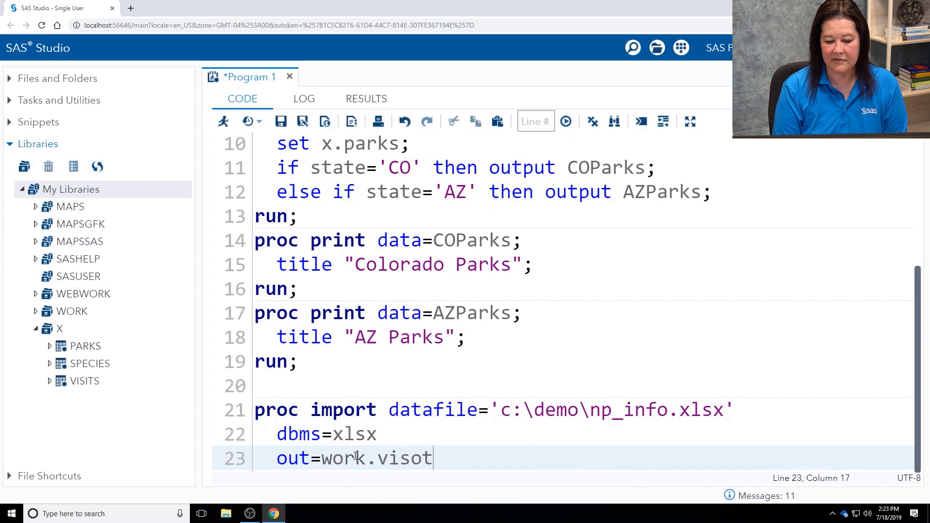
{"action": "key", "text": "BackSpace"}
{"action": "key", "text": "BackSpace"}
{"action": "type", "text": "its"}
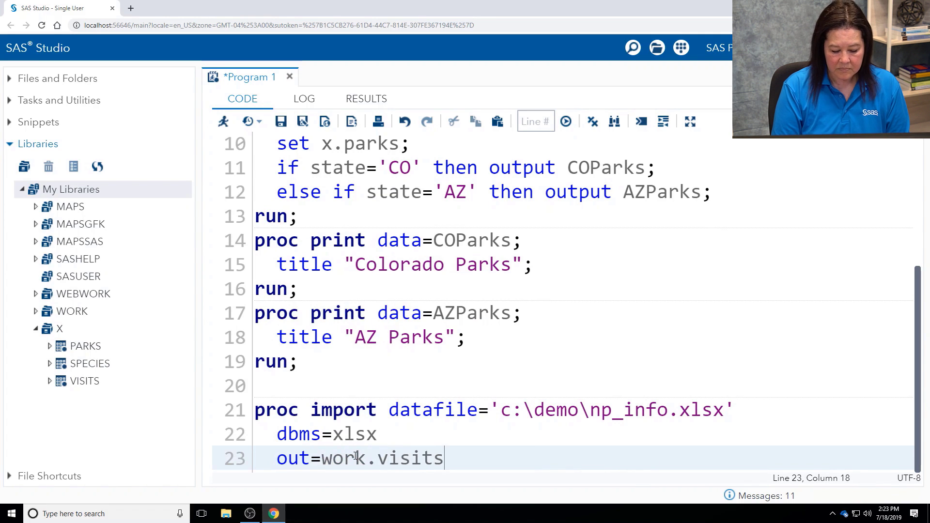
{"action": "type", "text": "("}
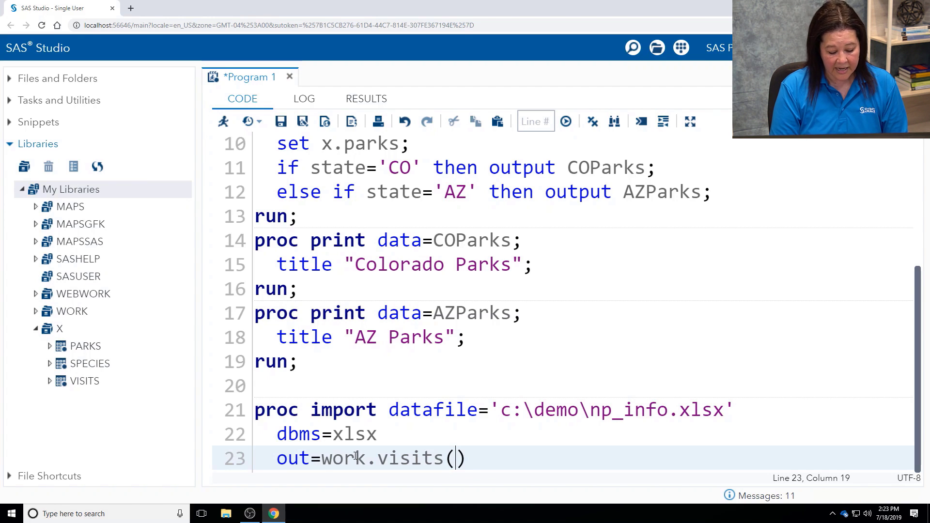
- Add rename=(State=ParkState), replace, sheet=visits and run; to the import step
{"action": "type", "text": "rename"}
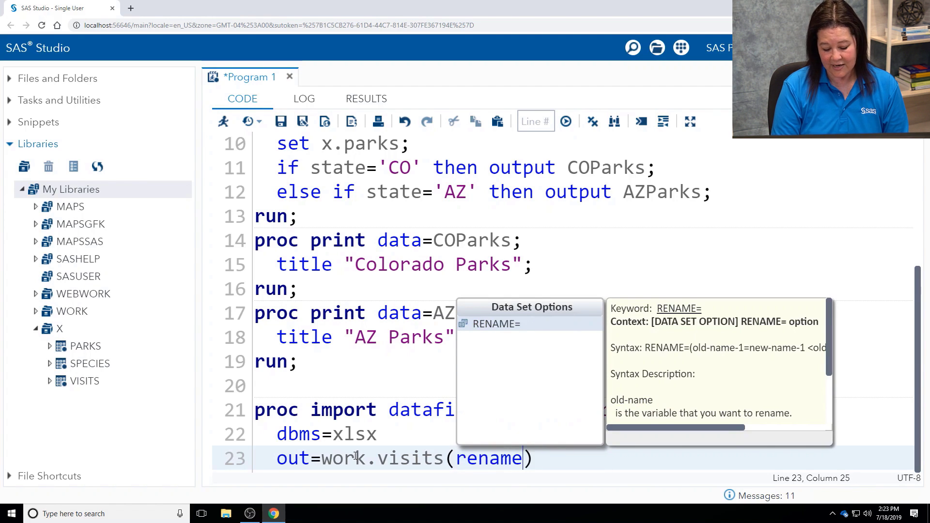
{"action": "type", "text": "="}
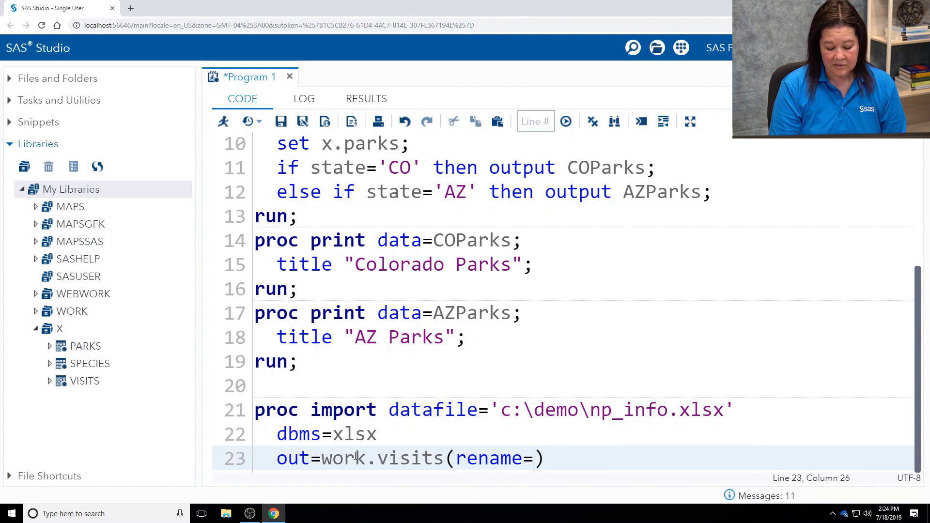
{"action": "type", "text": "(State="}
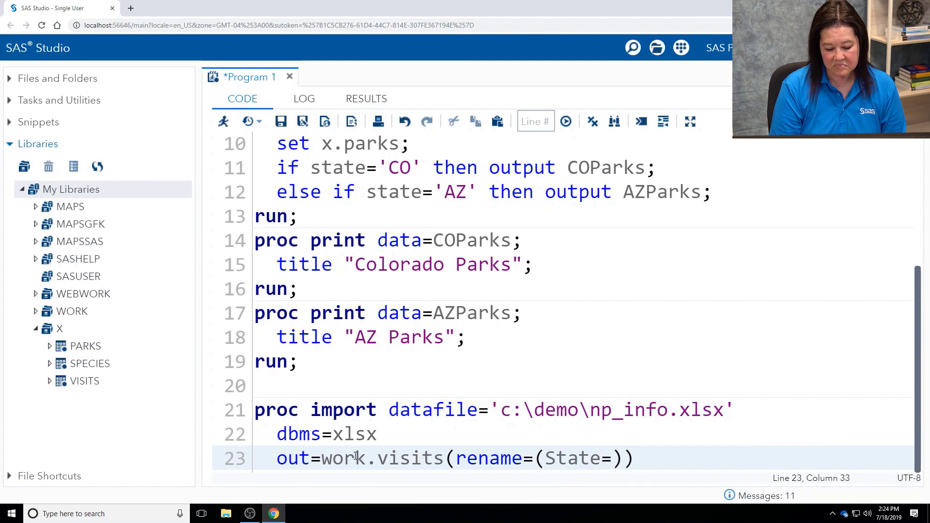
{"action": "type", "text": "ParkState"}
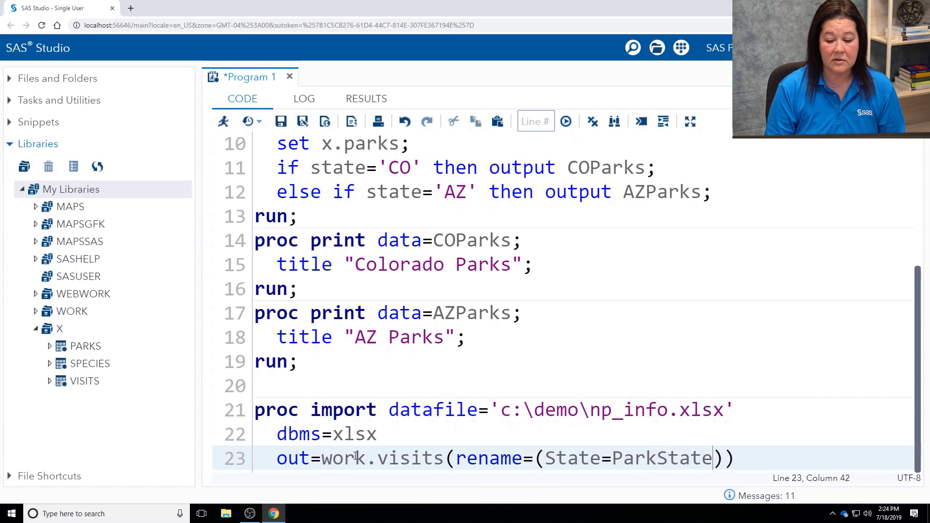
{"action": "key", "text": "Right"}
{"action": "key", "text": "Right"}
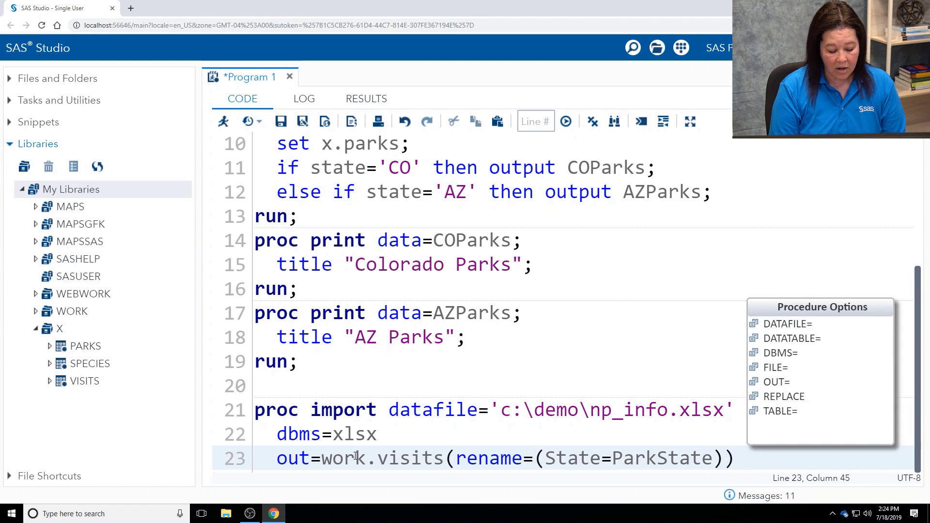
{"action": "type", "text": "replace"}
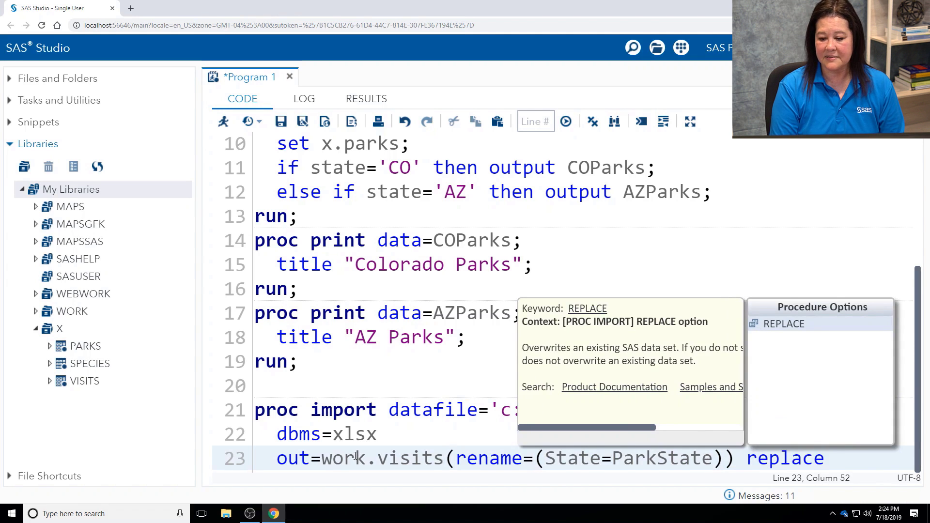
{"action": "type", "text": ";"}
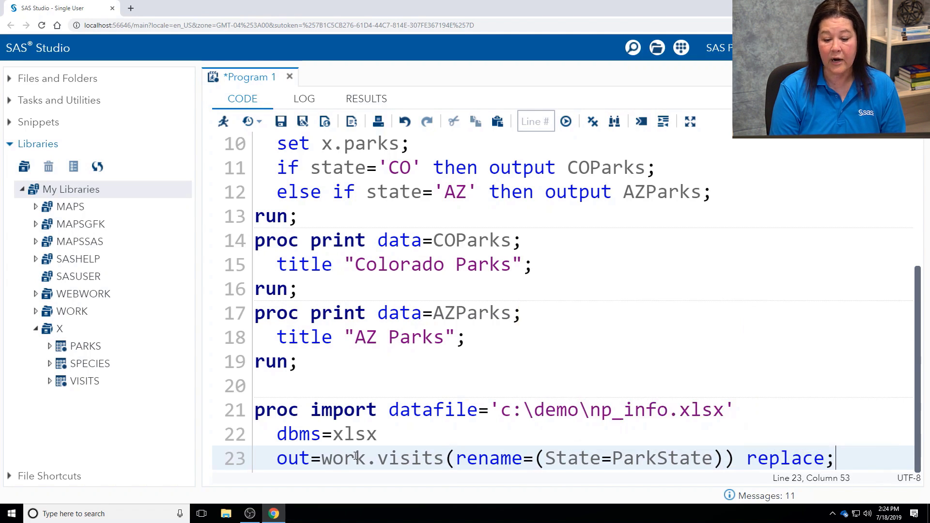
{"action": "key", "text": "Return"}
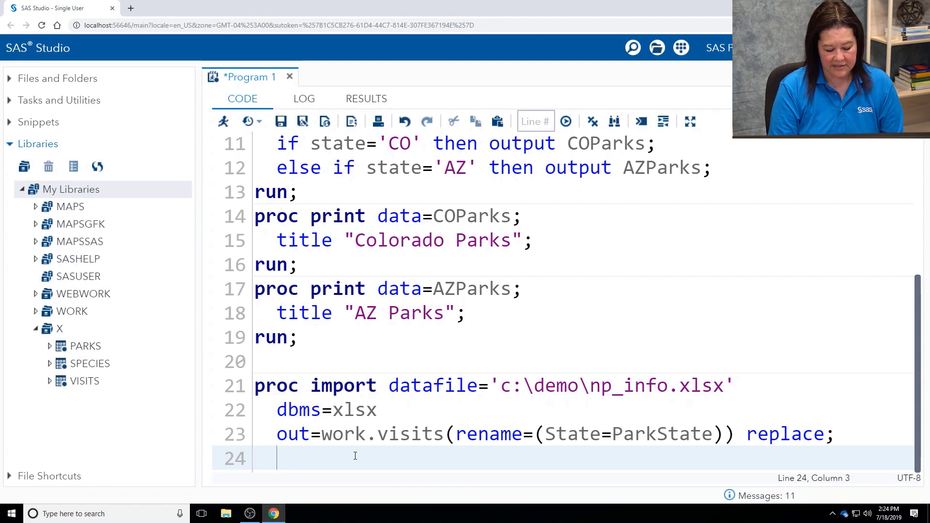
{"action": "type", "text": "sheet="}
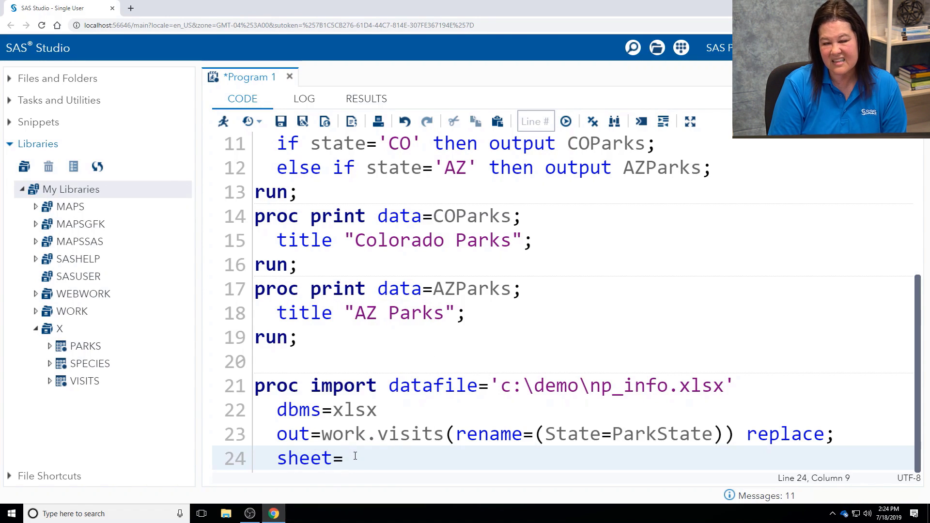
{"action": "type", "text": "visit"}
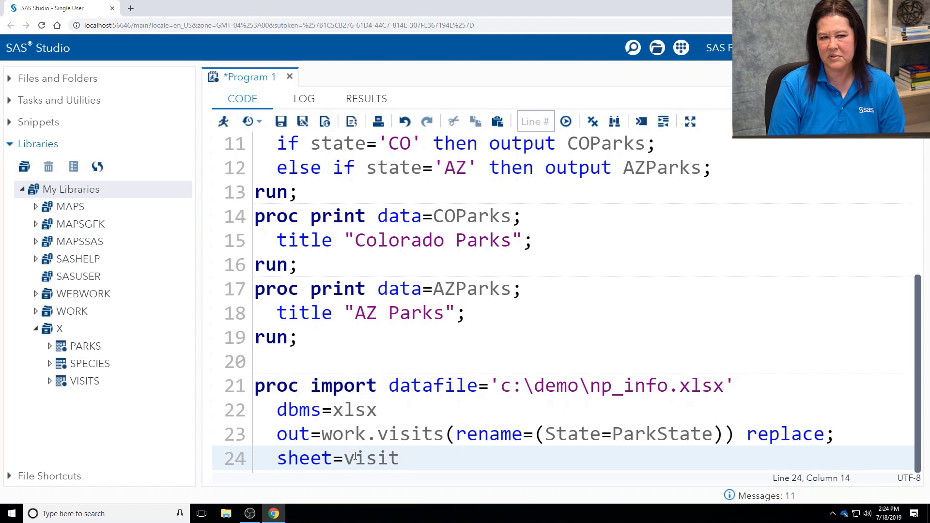
{"action": "type", "text": "s;"}
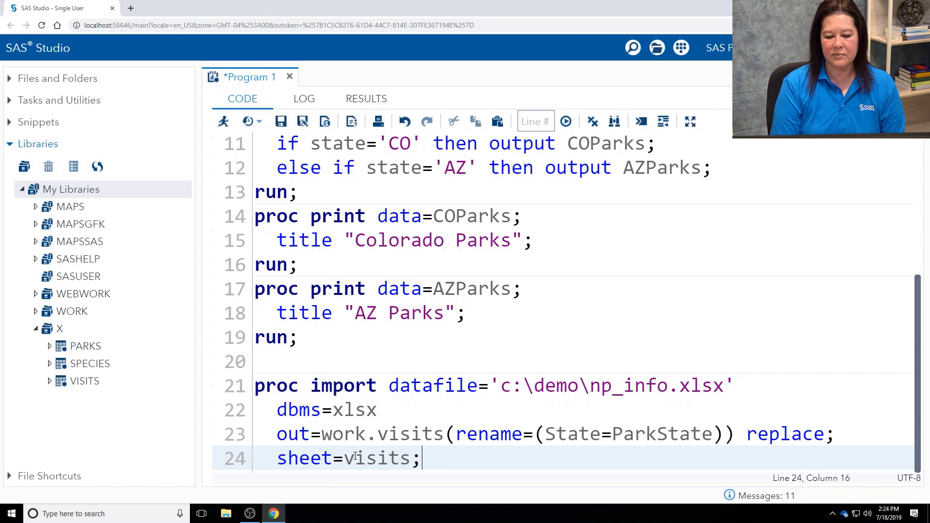
{"action": "key", "text": "Return"}
{"action": "type", "text": "run;"}
{"action": "key", "text": "Return"}
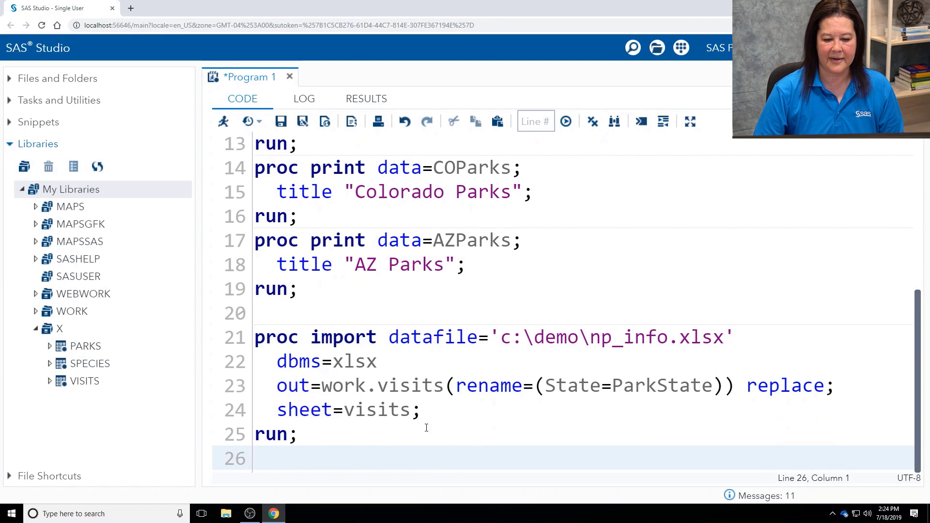
{"action": "left_click_drag", "start_coordinate": [309, 442], "coordinate": [302, 362]}
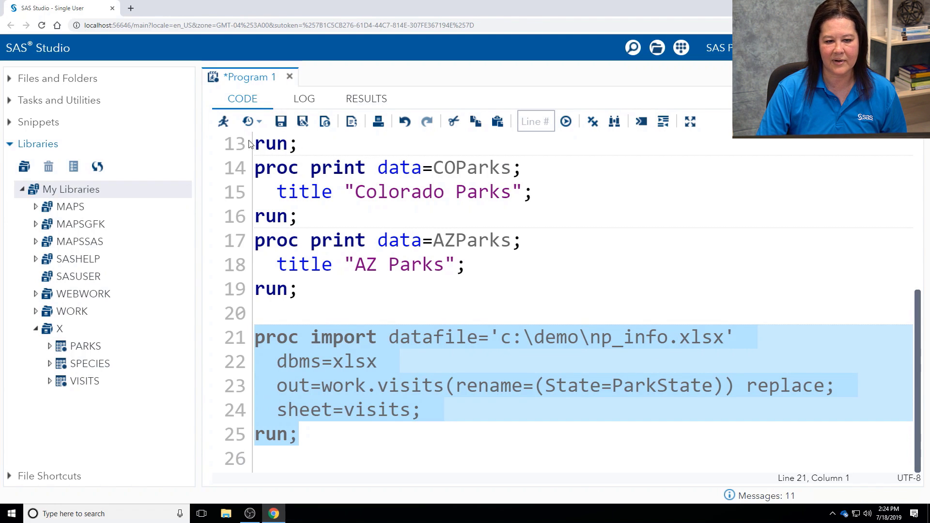
- Run the import, confirm WORK.VISITS has 368 observations, and expand the WORK library
{"action": "left_click", "coordinate": [222, 122]}
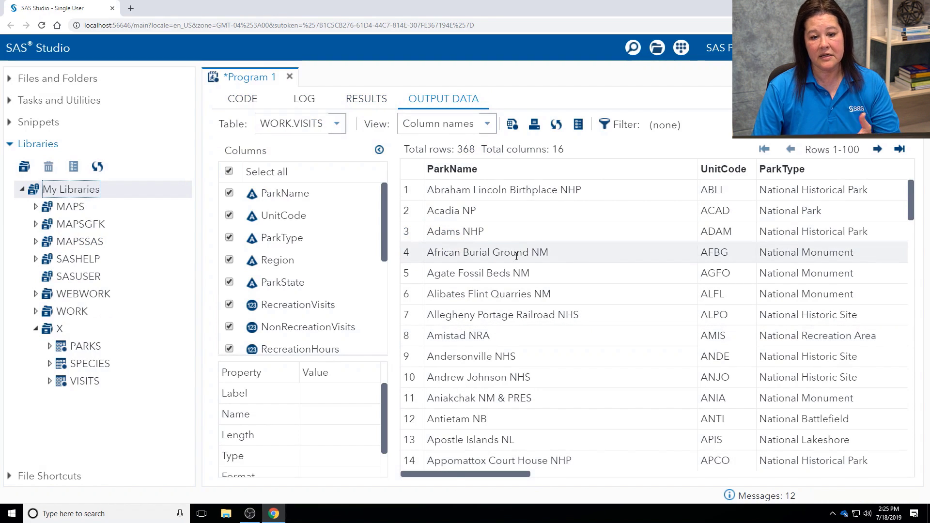
{"action": "left_click", "coordinate": [306, 101]}
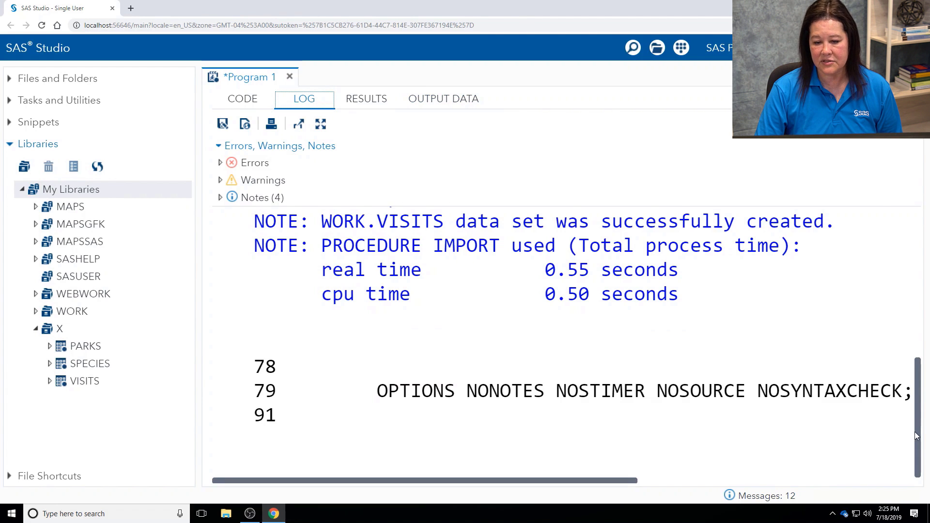
{"action": "mouse_move", "coordinate": [915, 435]}
{"action": "left_mouse_down"}
{"action": "mouse_move", "coordinate": [926, 305]}
{"action": "mouse_move", "coordinate": [928, 412]}
{"action": "left_mouse_up"}
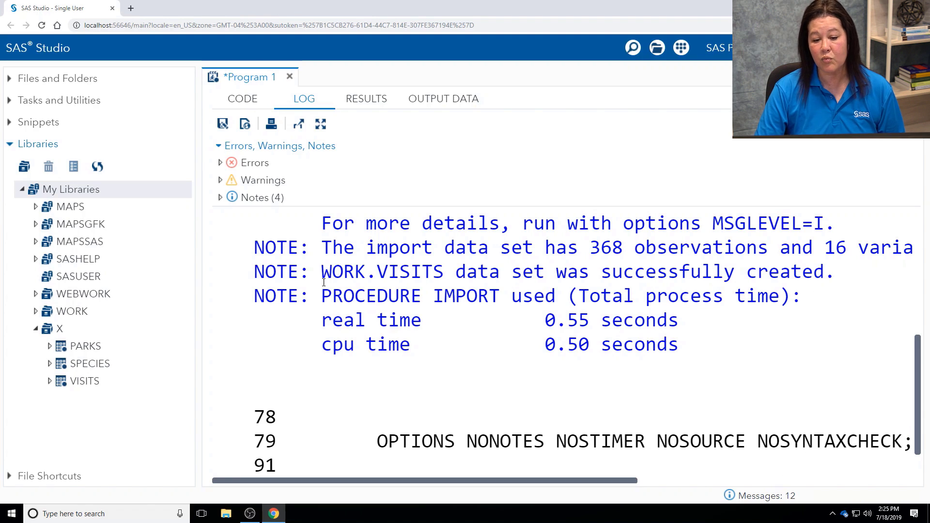
{"action": "left_click", "coordinate": [35, 312]}
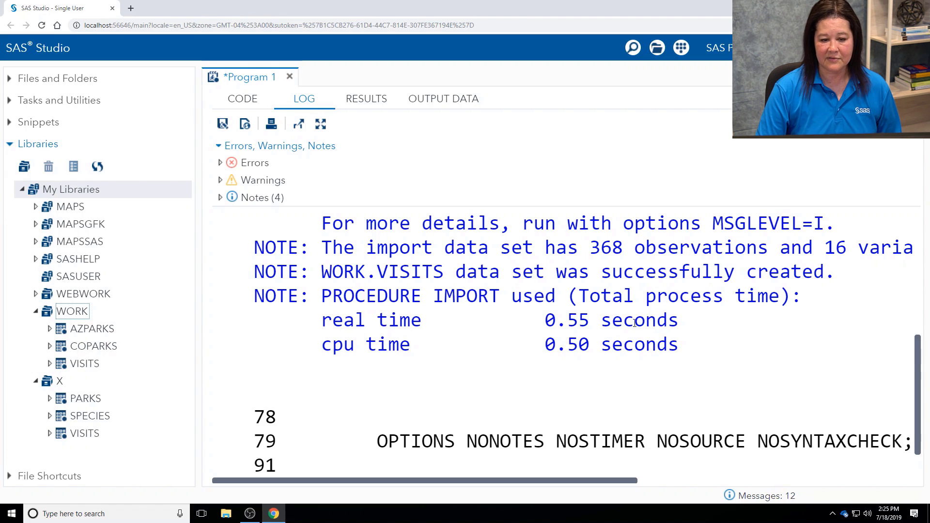
{"action": "left_click", "coordinate": [242, 101]}
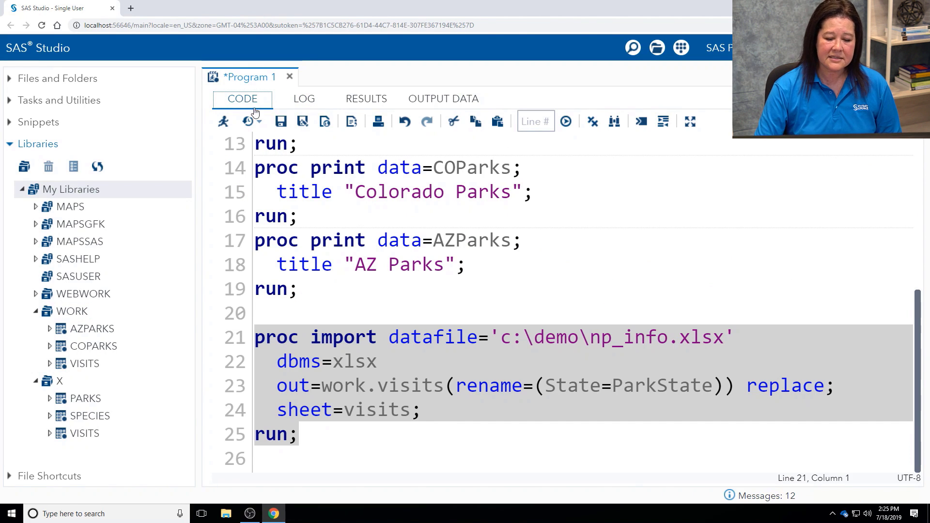
- Write and run proc sql; select * from visits; quit; to list the visits table
{"action": "left_click", "coordinate": [321, 436]}
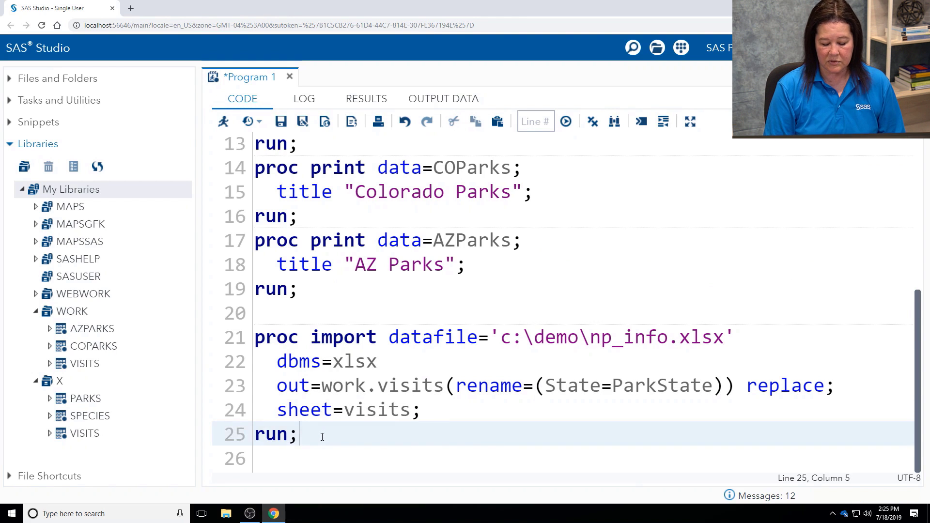
{"action": "key", "text": "Return"}
{"action": "type", "text": "pro"}
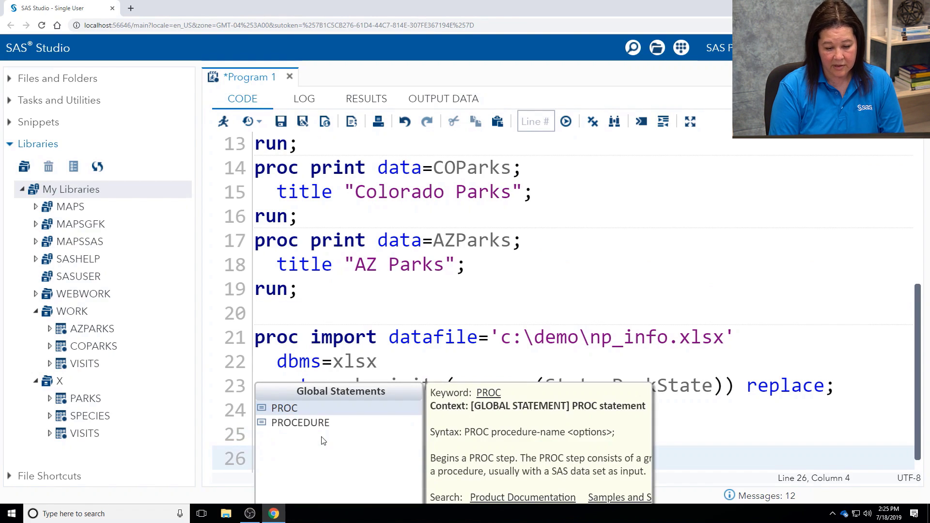
{"action": "type", "text": "c sql;"}
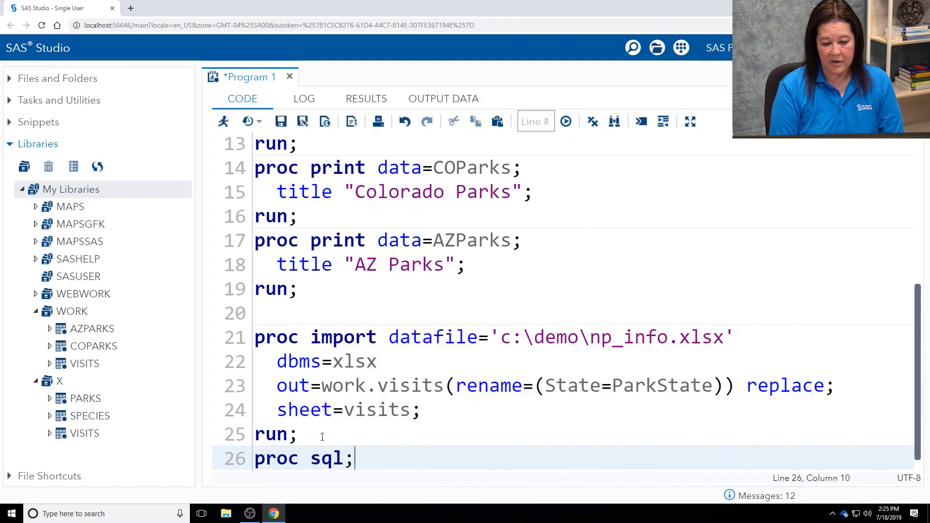
{"action": "key", "text": "Return"}
{"action": "type", "text": "select "}
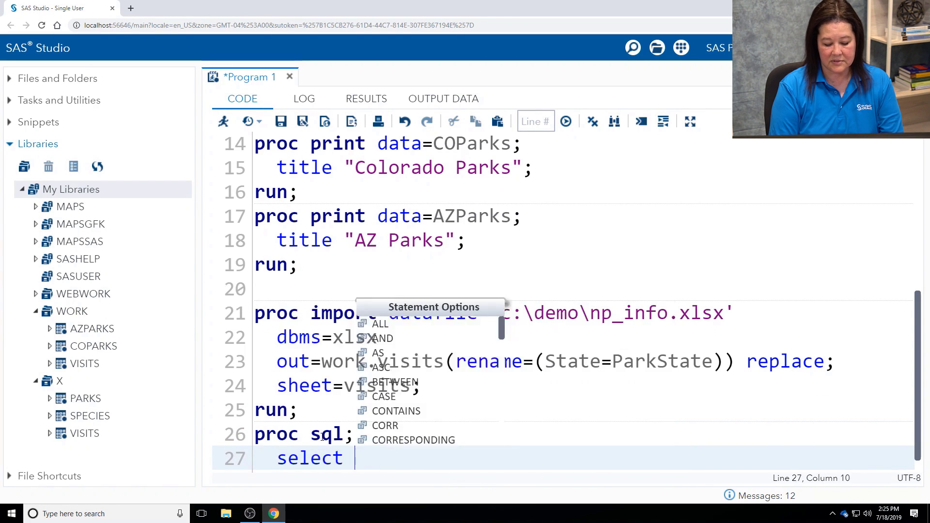
{"action": "type", "text": "* from "}
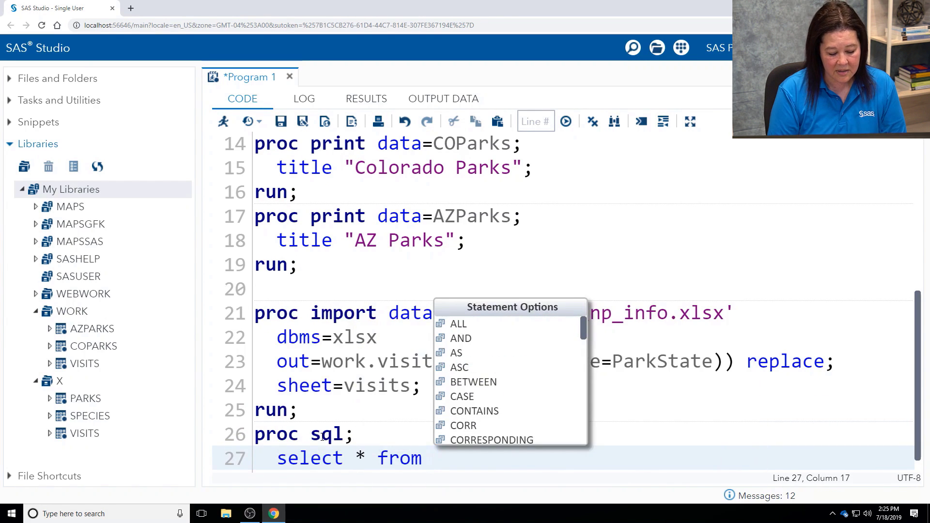
{"action": "type", "text": "visits;"}
{"action": "key", "text": "Return"}
{"action": "type", "text": "qui"}
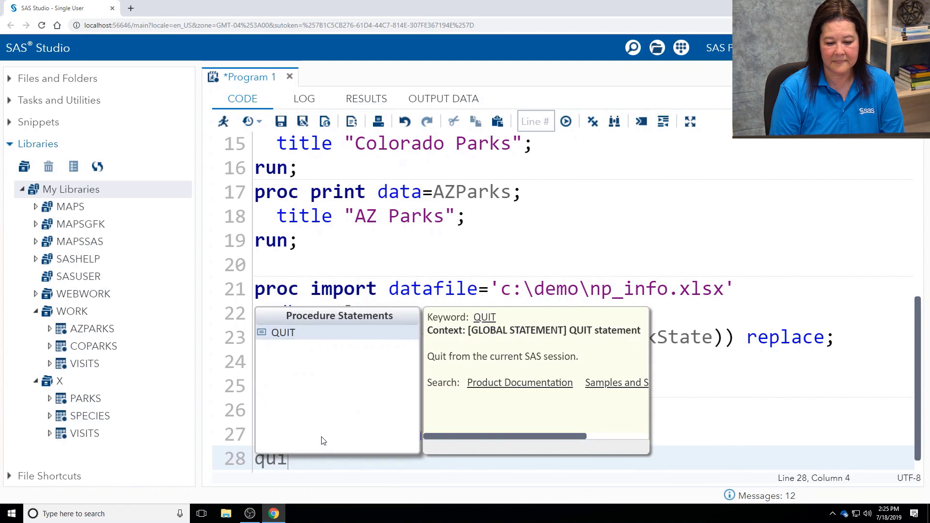
{"action": "type", "text": "t;"}
{"action": "key", "text": "Return"}
{"action": "left_click_drag", "start_coordinate": [325, 441], "coordinate": [243, 386]}
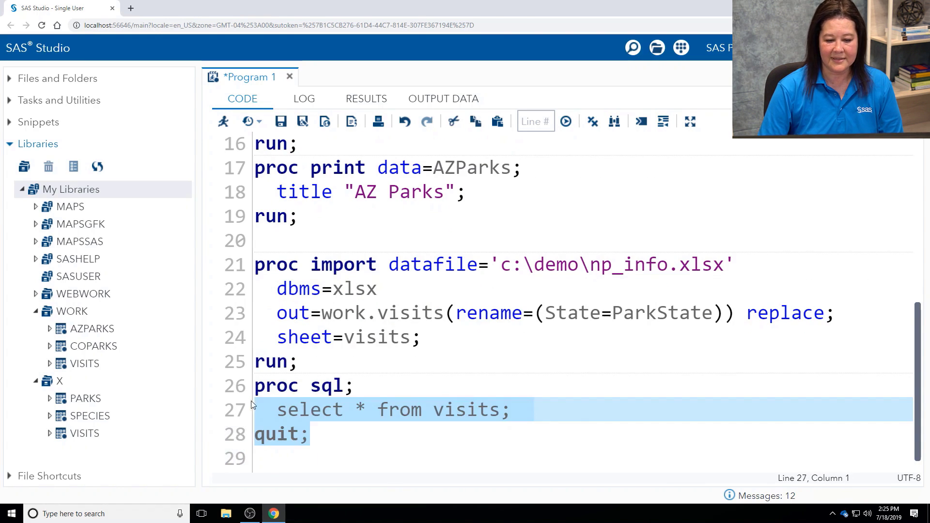
{"action": "left_click", "coordinate": [223, 122]}
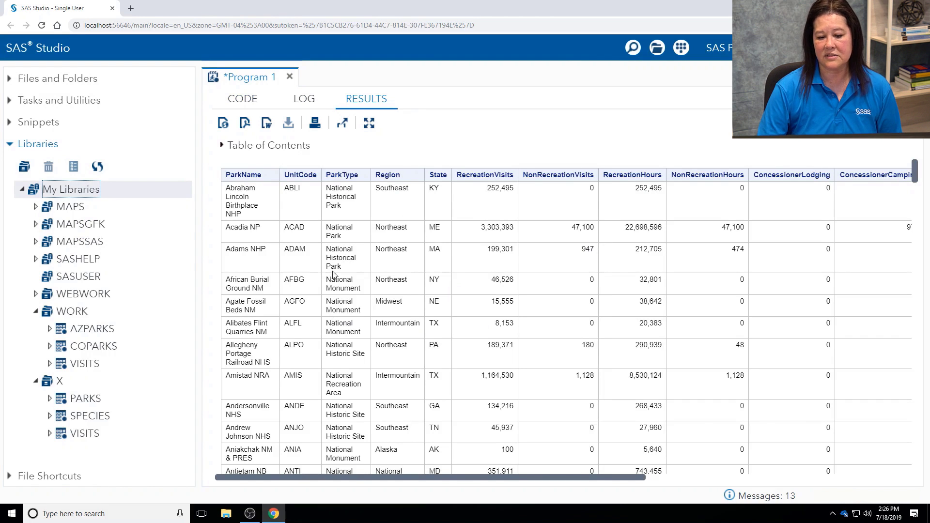
{"action": "left_click", "coordinate": [243, 98]}
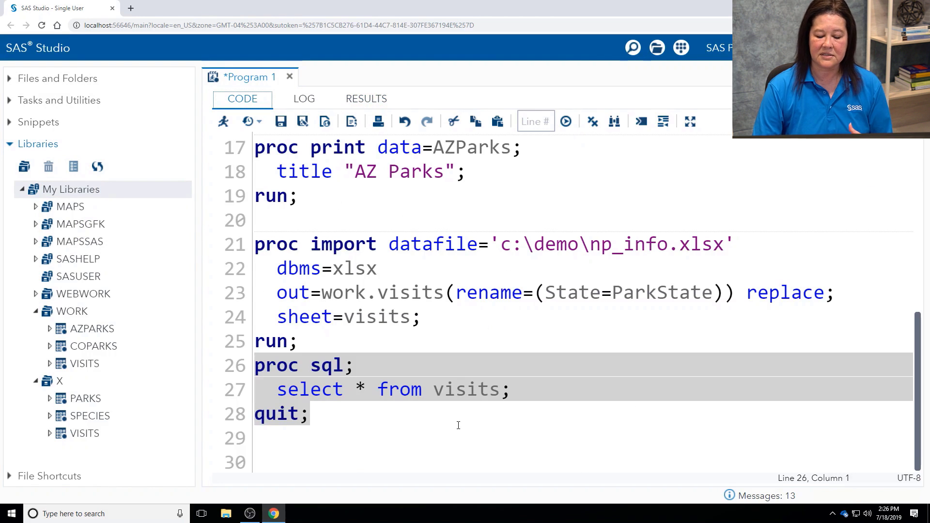